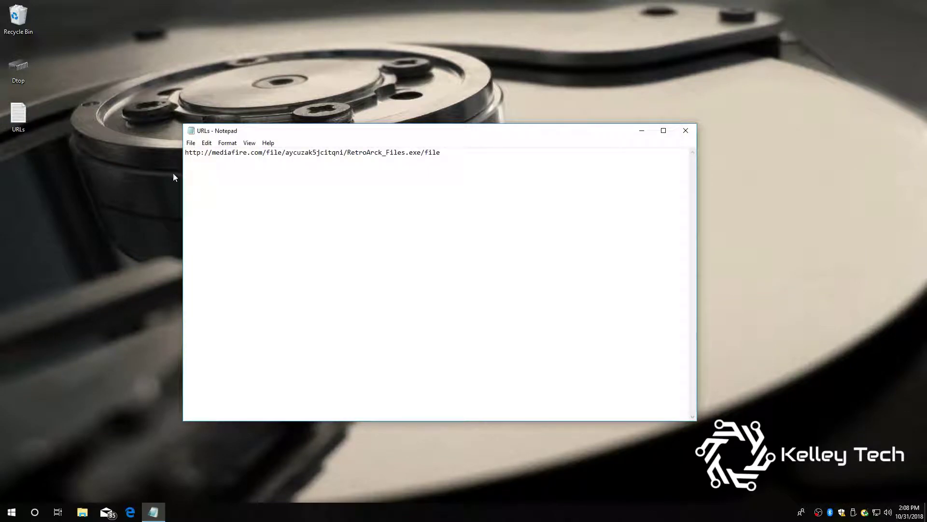
- Copy the MediaFire link for RetroArck_Files.exe from the URLs note and open it in Microsoft Edge
left_click_drag(186, 154, 444, 157)
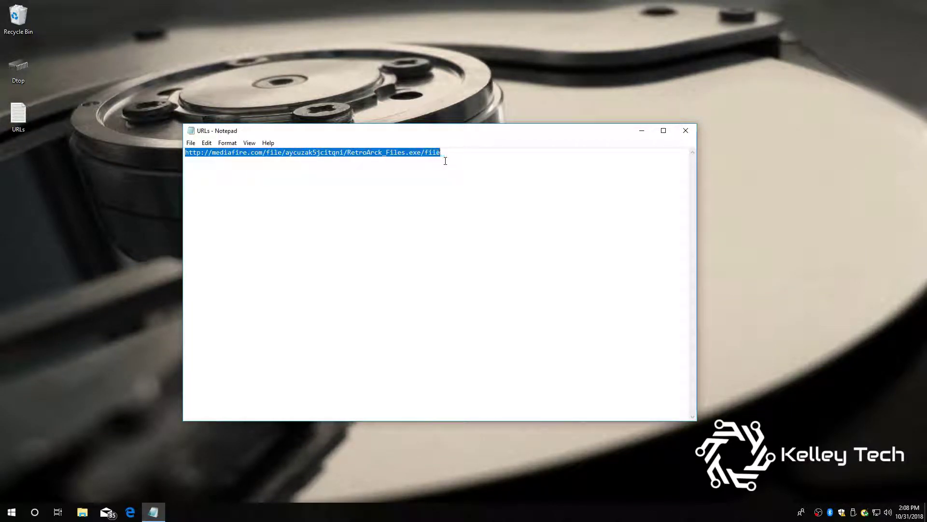
right_click(371, 154)
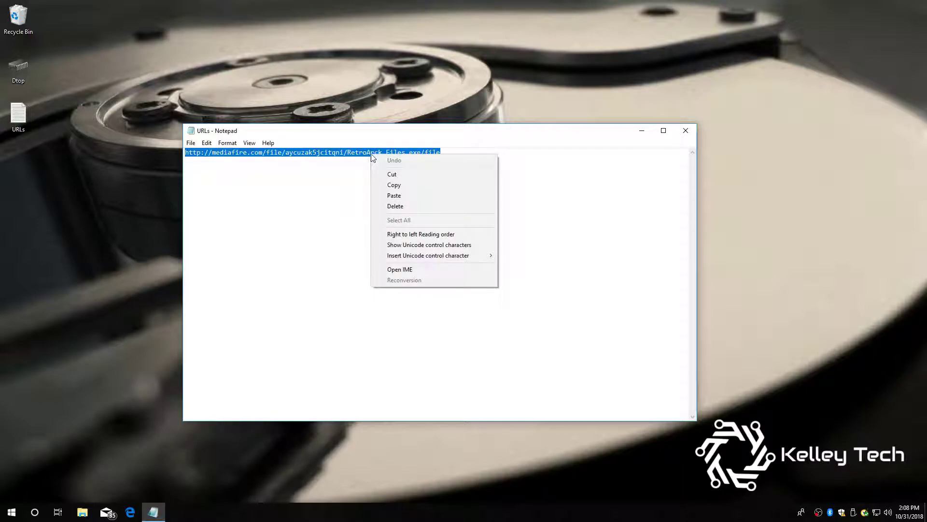
left_click(381, 184)
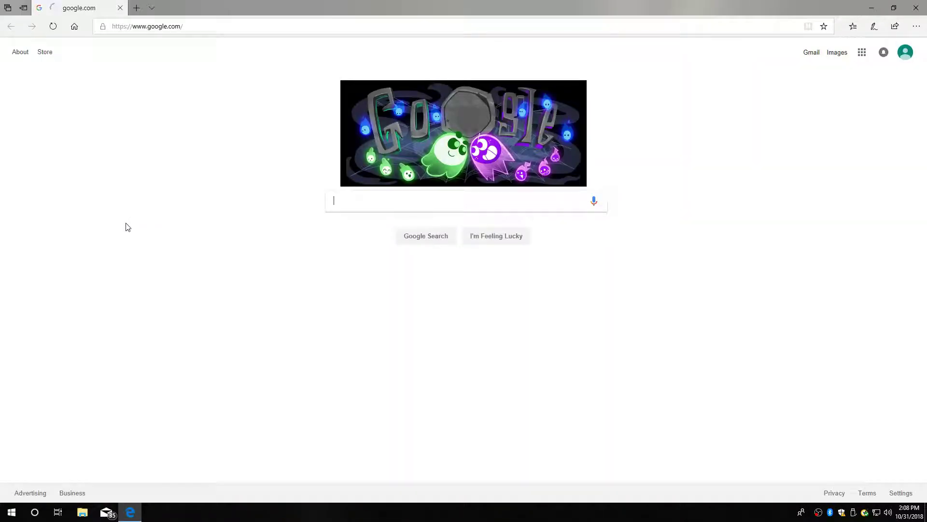
left_click(158, 27)
right_click(157, 35)
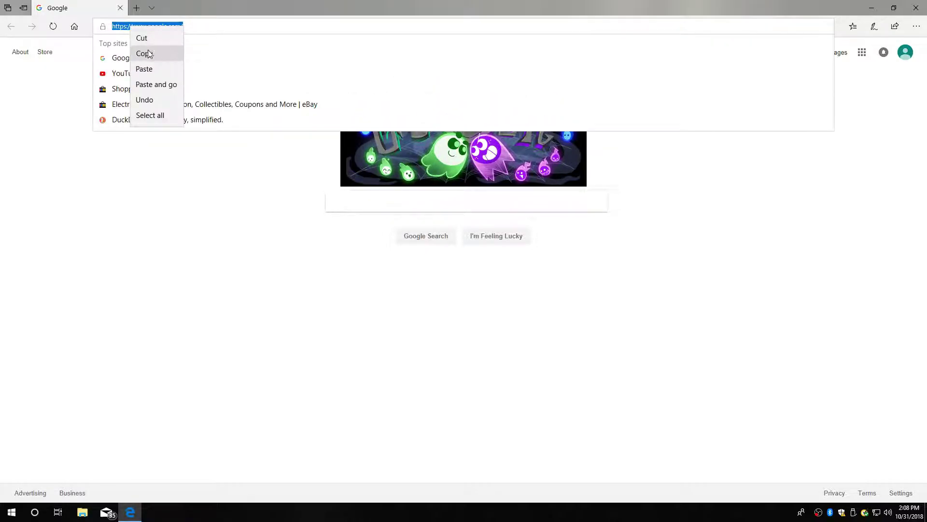
left_click(146, 68)
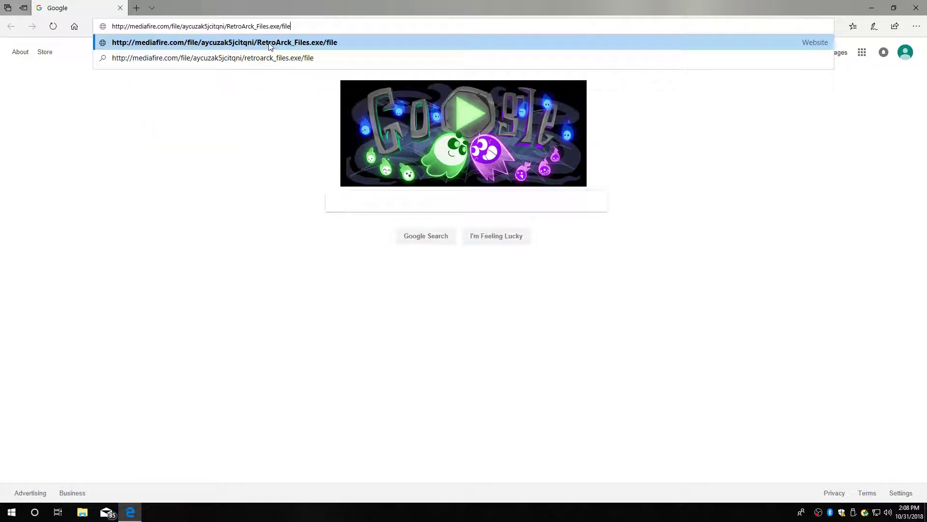
left_click(270, 43)
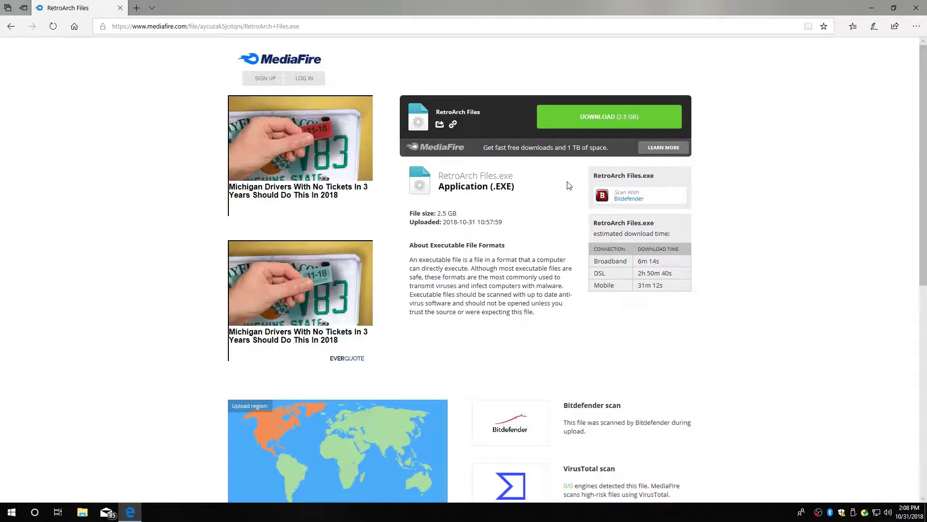
- Start the RetroArch Files download and dismiss the Open Software Updater pop-up window, leaving its page
left_click(586, 120)
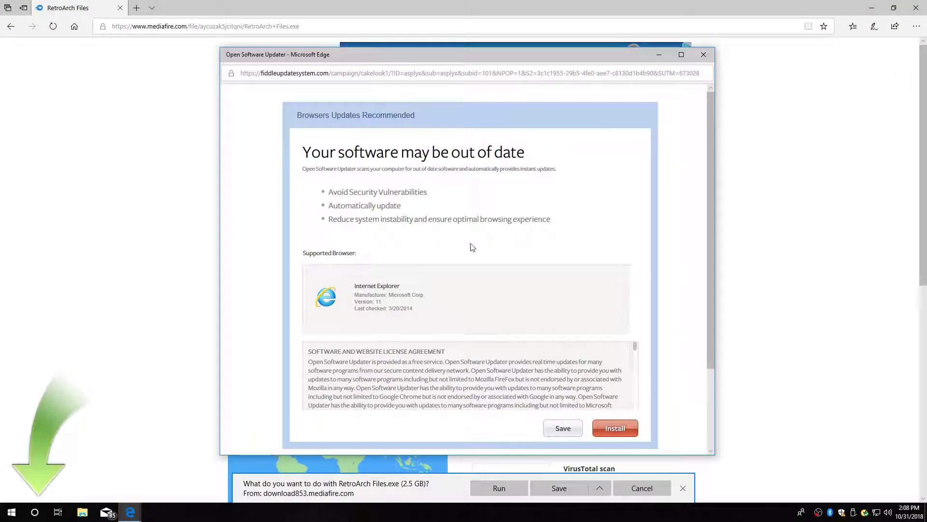
left_click(703, 54)
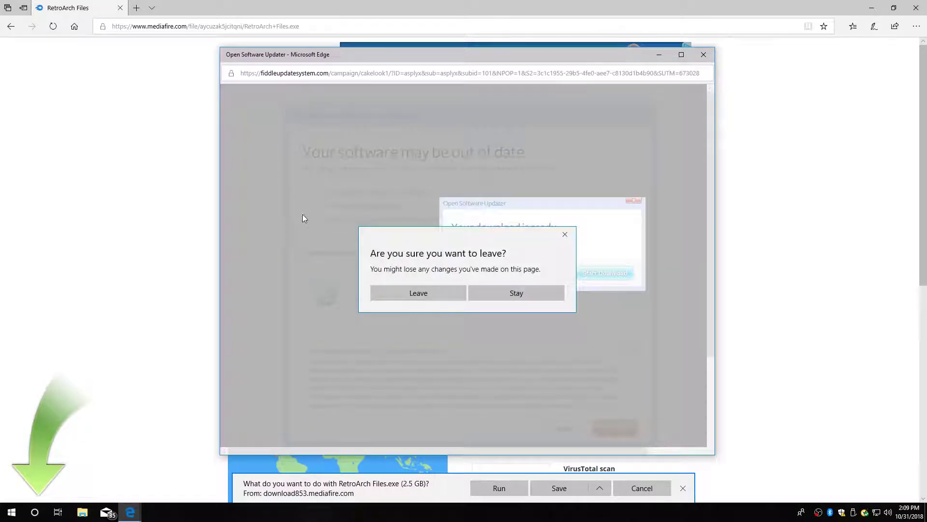
left_click(565, 235)
left_click(703, 55)
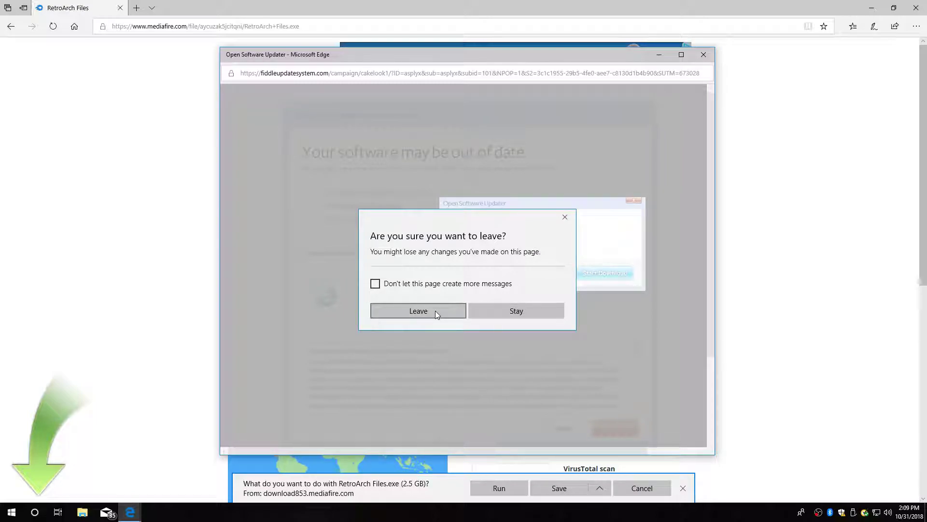
left_click(436, 311)
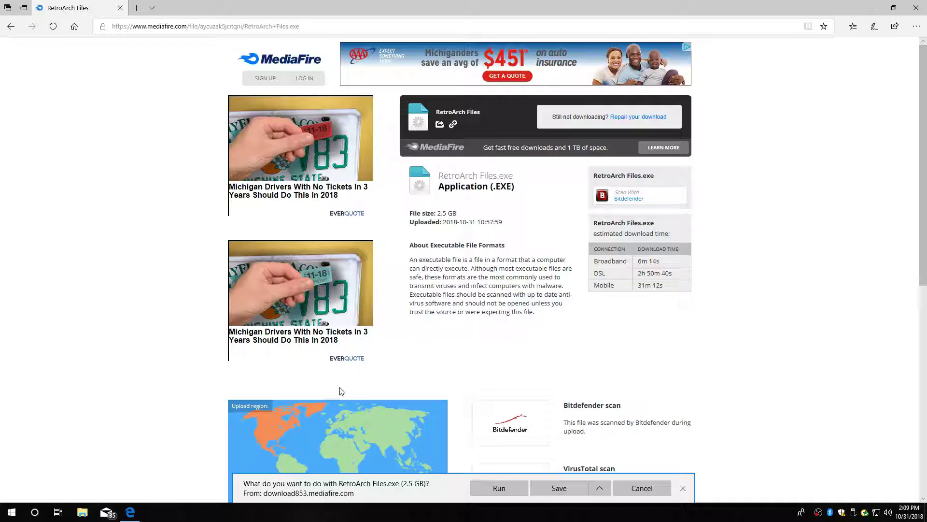
- Save the download to the Desktop as RetroArch Files and check it in the downloads list
left_click(599, 488)
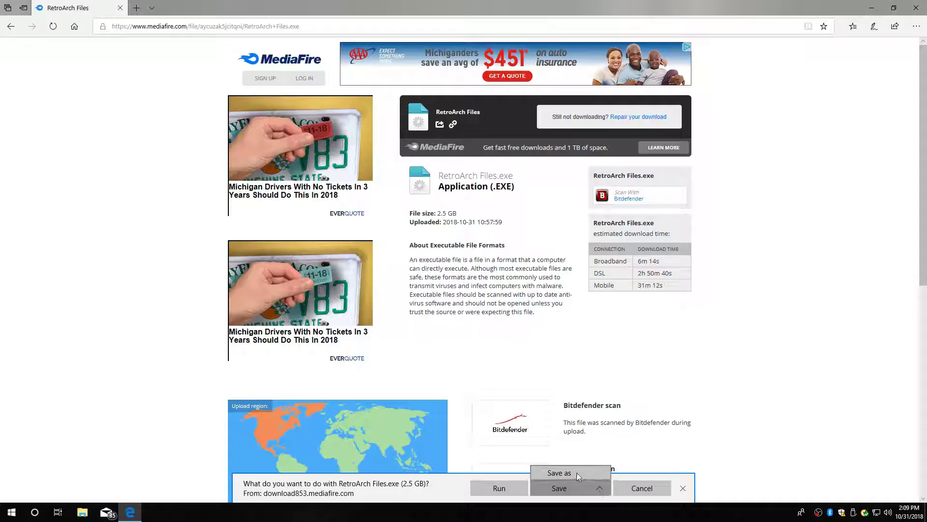
left_click(562, 473)
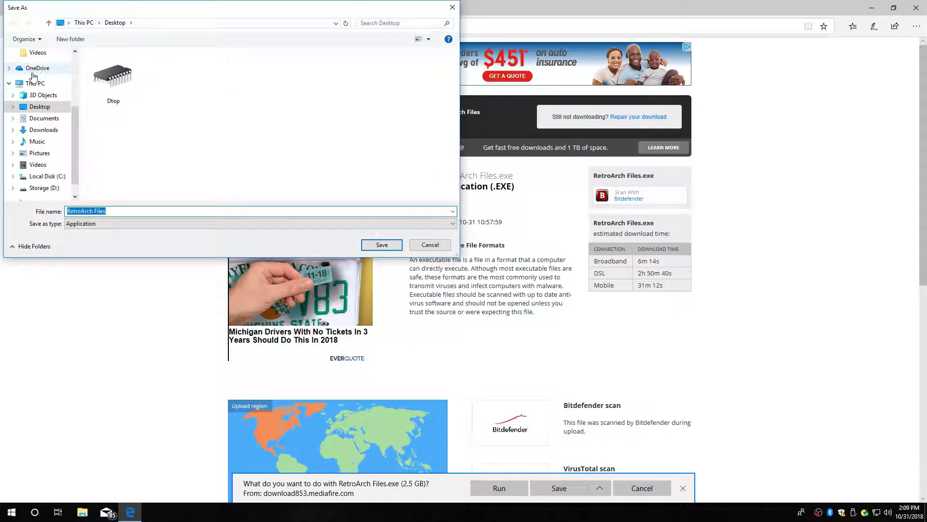
left_click(32, 107)
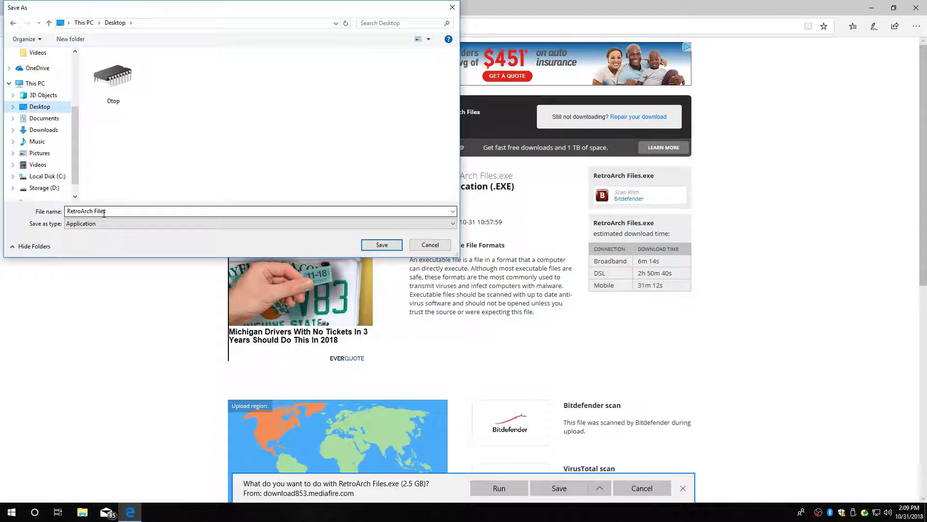
left_click(381, 246)
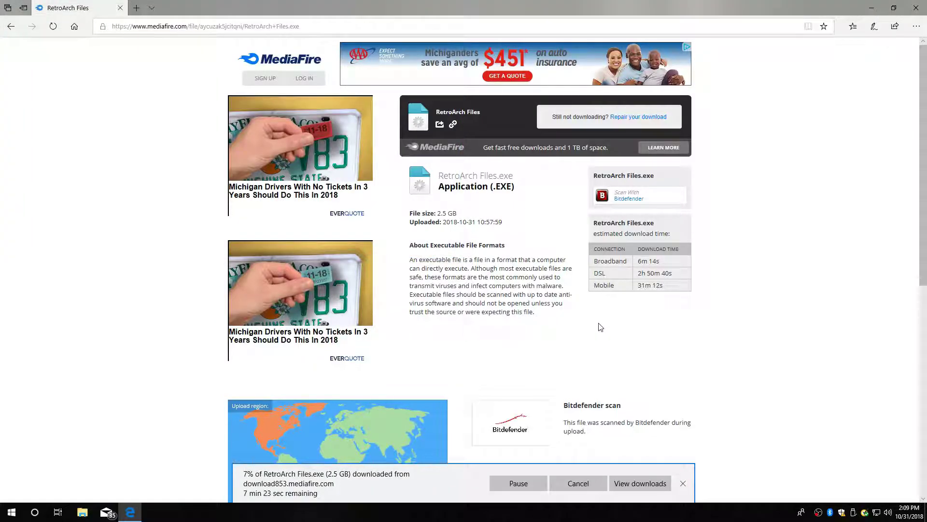
left_click(632, 487)
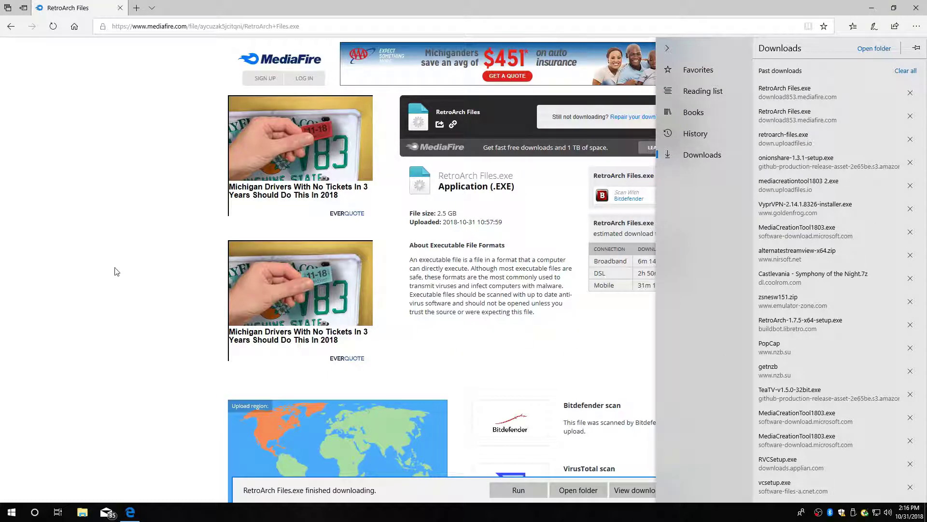
left_click(137, 203)
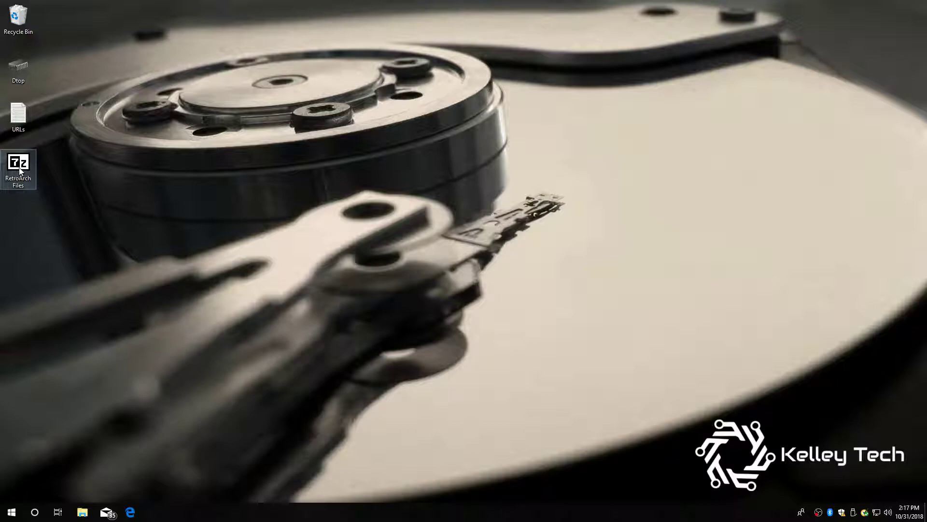
- Launch the RetroArch Files archive from the desktop and allow it to run despite the SmartScreen block
double_click(19, 166)
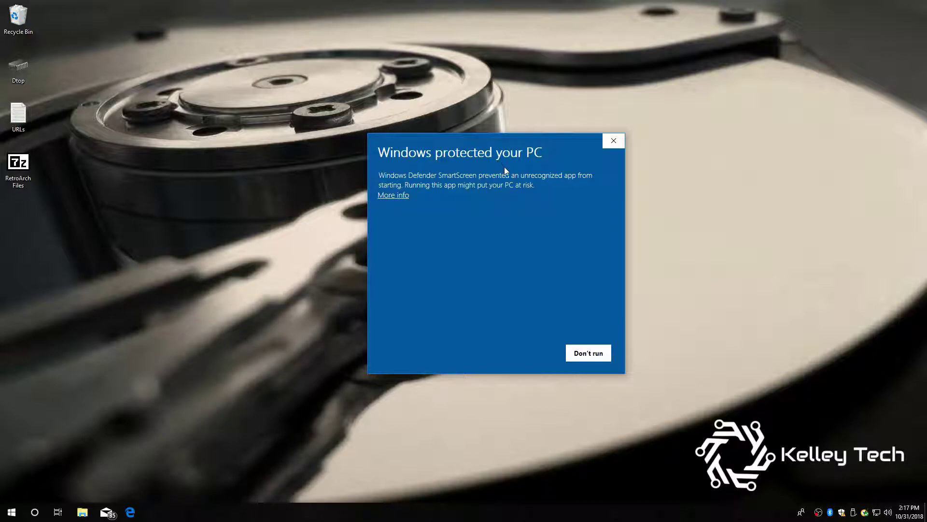
left_click(394, 195)
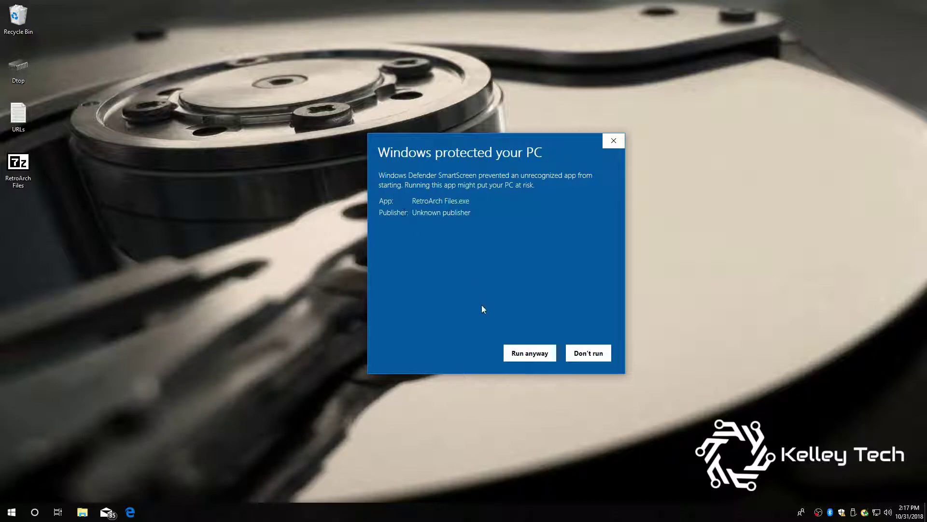
left_click(527, 356)
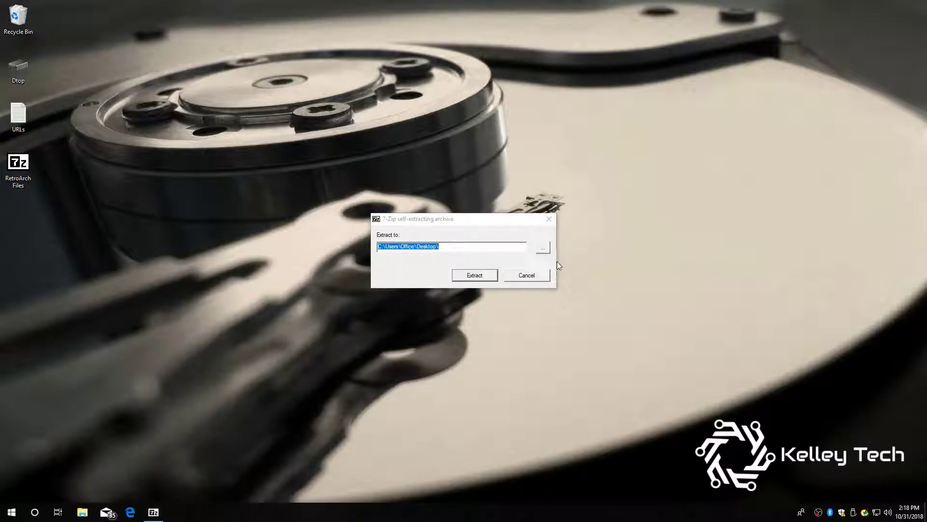
- Choose the Desktop as the extraction location and extract the self-extracting archive there
left_click(543, 248)
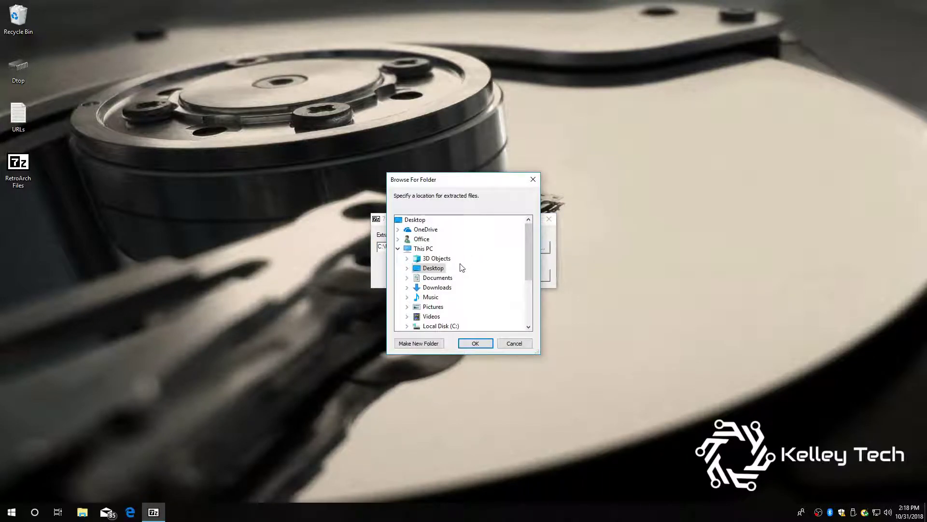
left_click(432, 269)
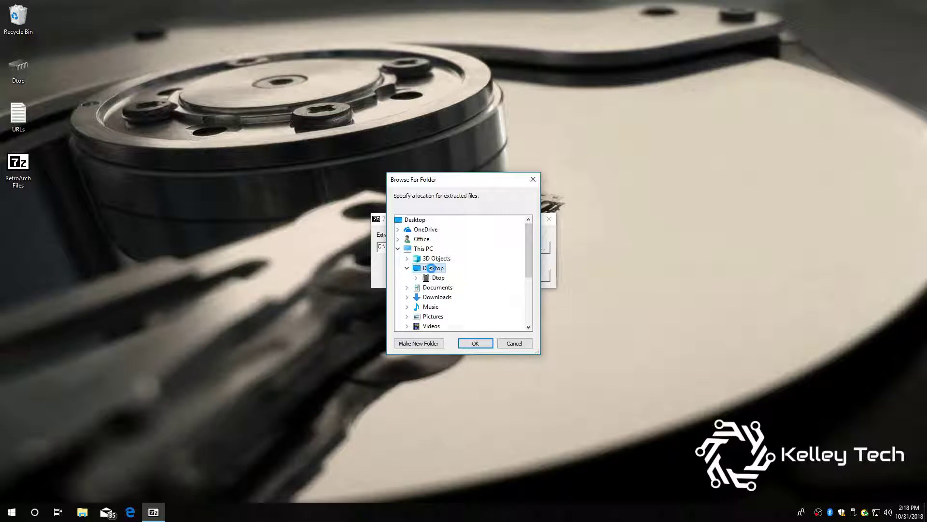
left_click(474, 344)
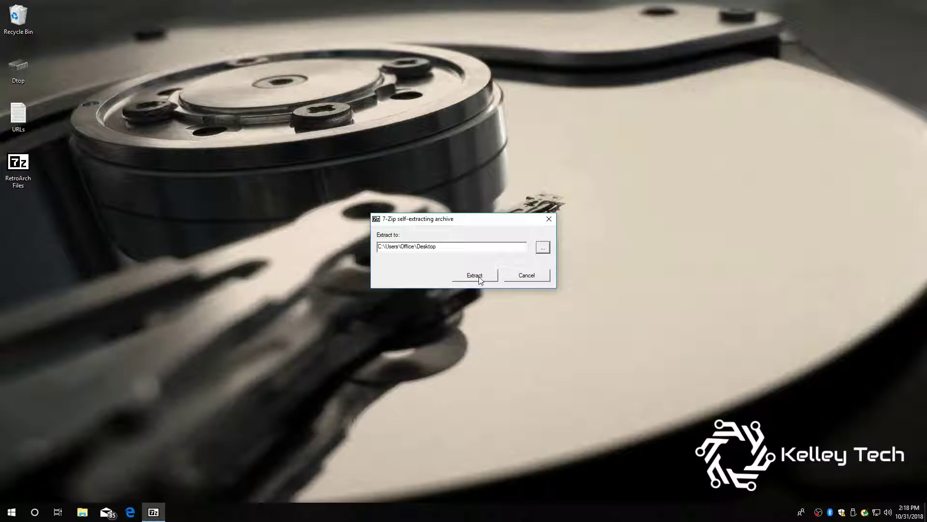
left_click(479, 279)
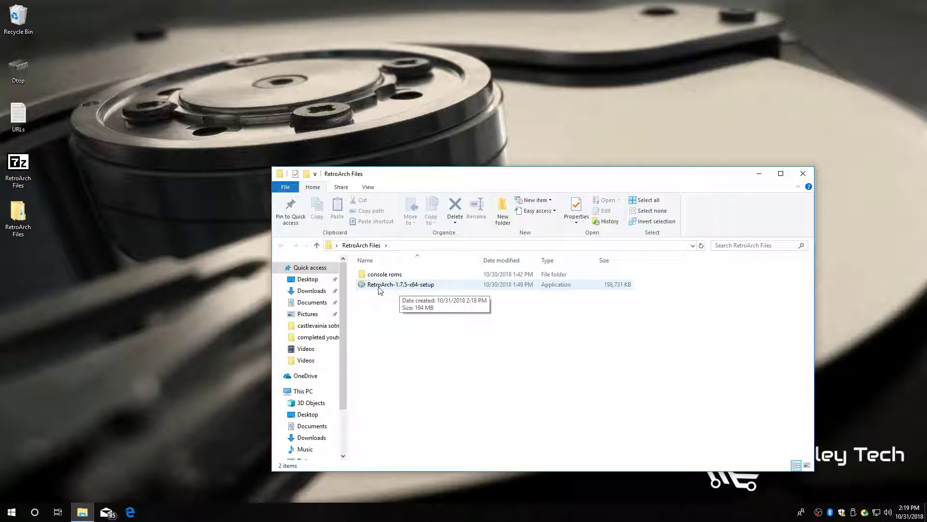
- Examine the console roms folder, including the game files in its snes and nes subfolders, and return to RetroArch Files
double_click(378, 278)
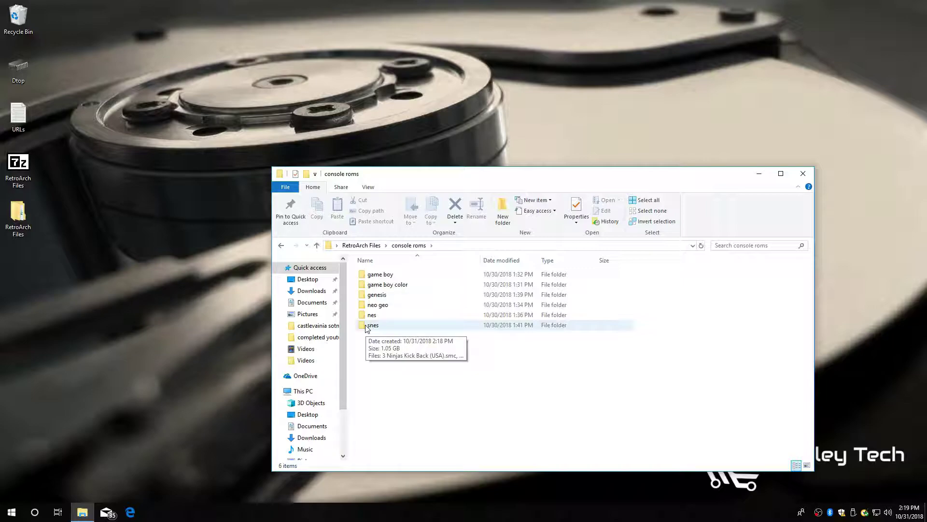
double_click(370, 326)
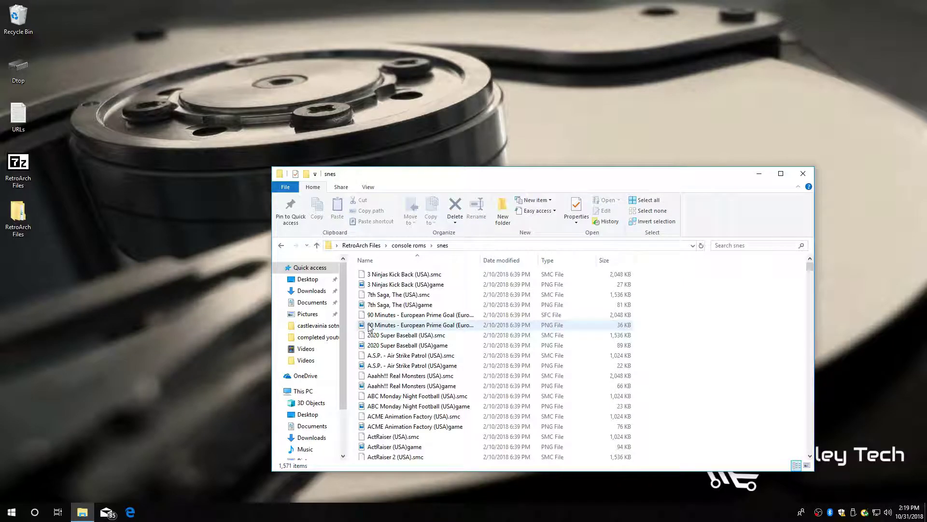
scroll(408, 305, "down", 5)
scroll(407, 305, "up", 7)
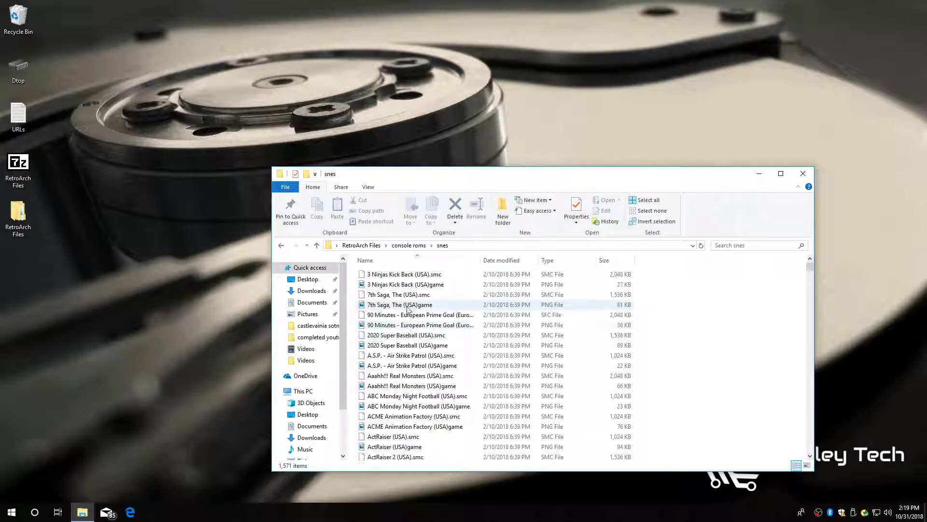
left_click(281, 246)
double_click(369, 315)
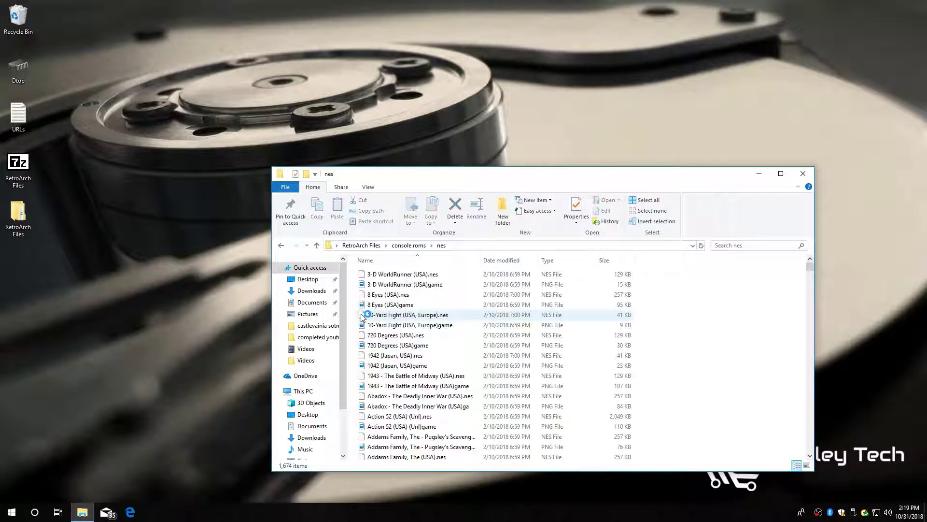
left_click(281, 245)
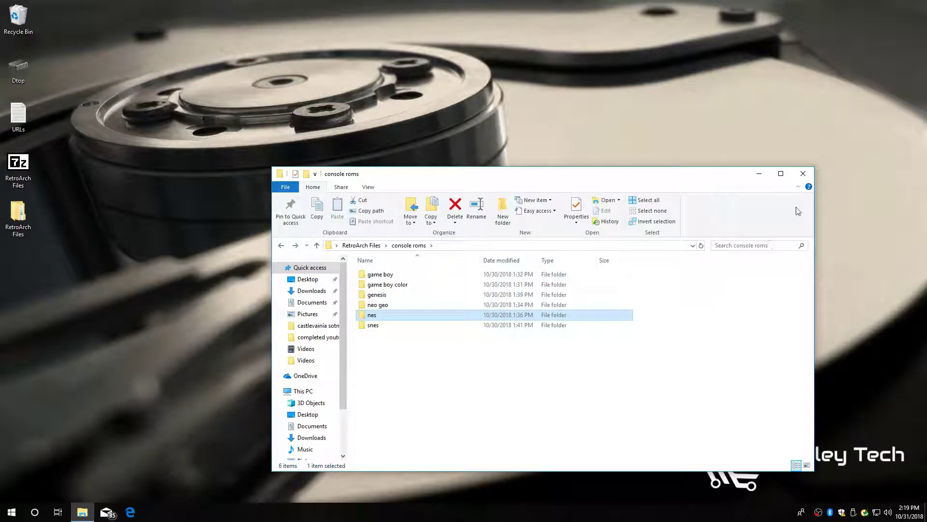
left_click(281, 245)
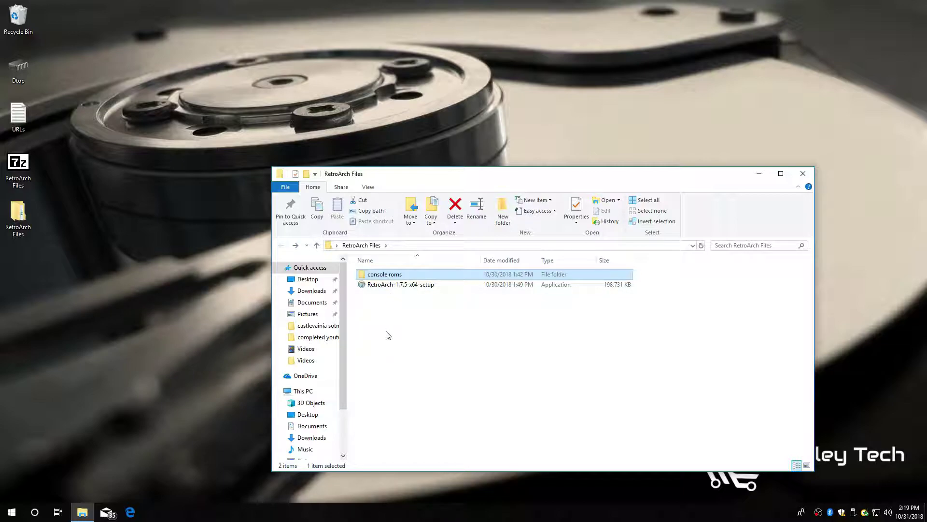
- Launch the RetroArch-1.7.5-x64-setup installer and accept its license agreement
double_click(375, 286)
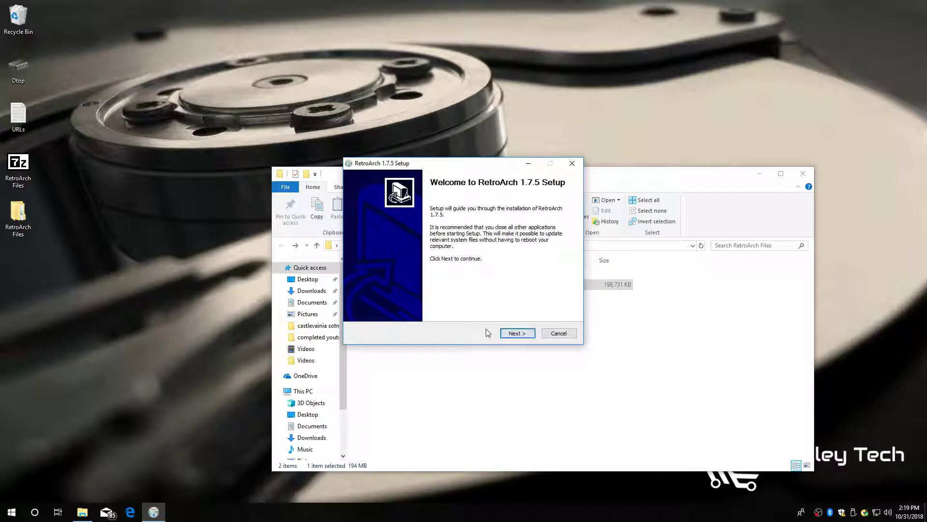
left_click(516, 338)
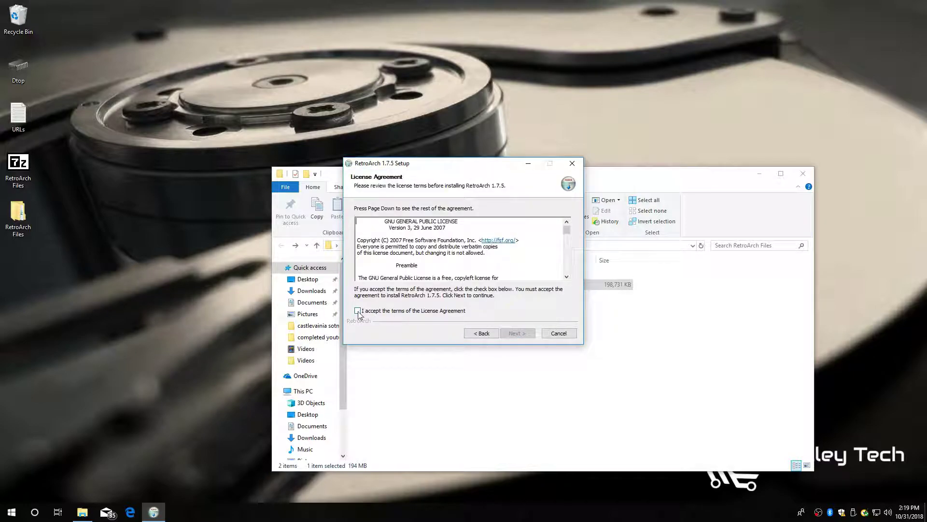
left_click(357, 310)
left_click(511, 333)
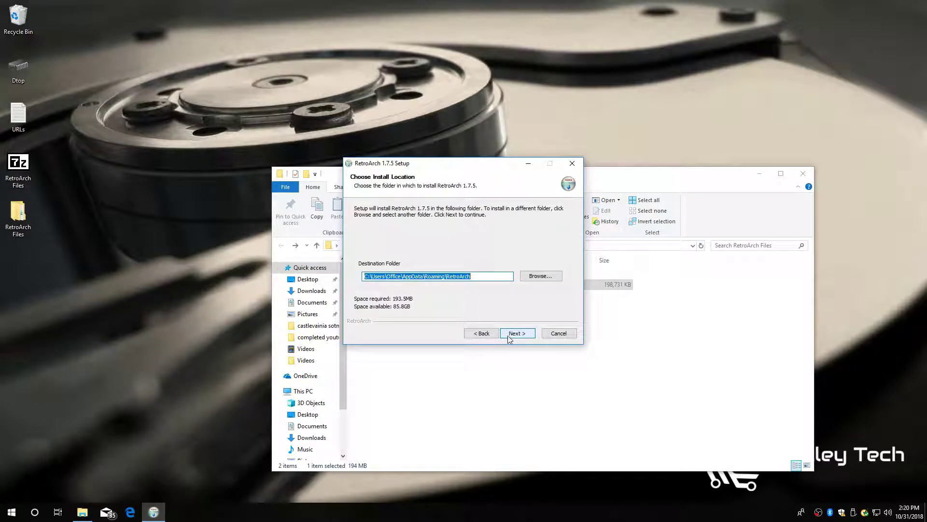
- Keep the default install folder and include the DirectX 9.0c Runtime component in the RetroArch installation
left_click(520, 337)
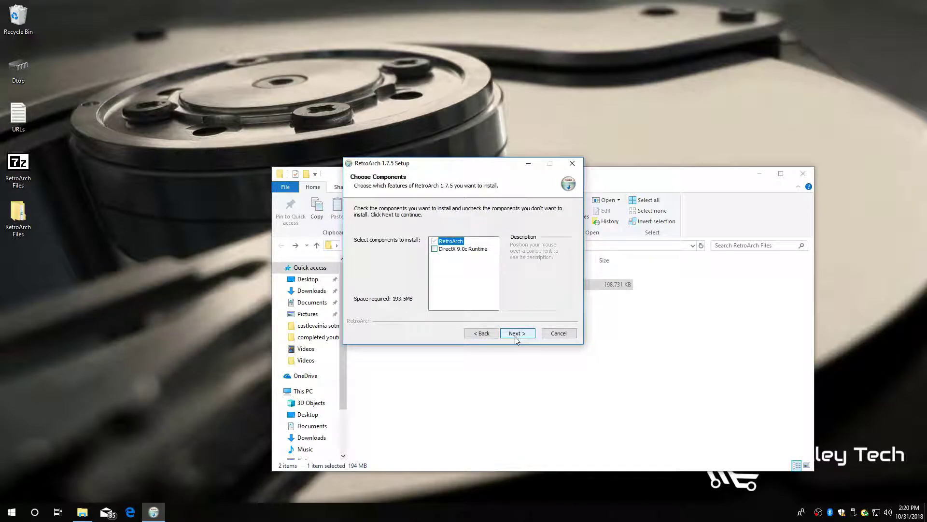
left_click(435, 250)
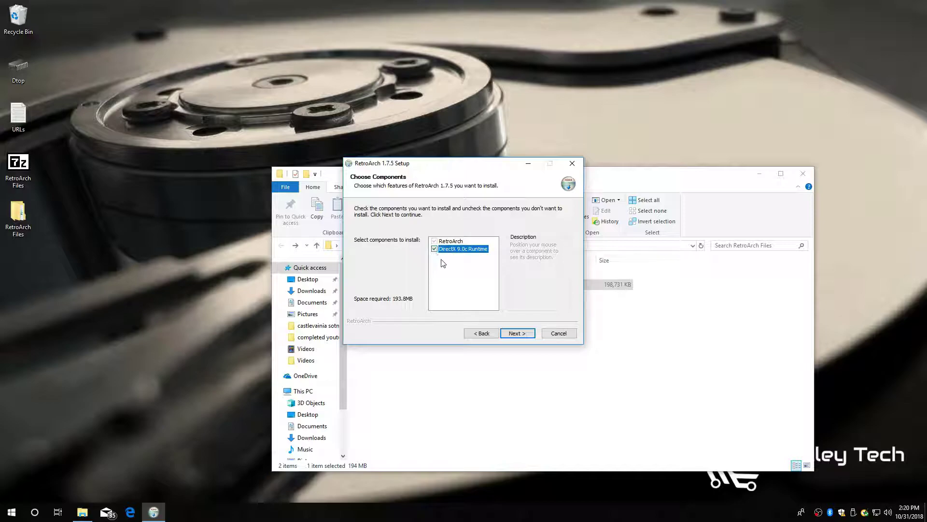
left_click(515, 333)
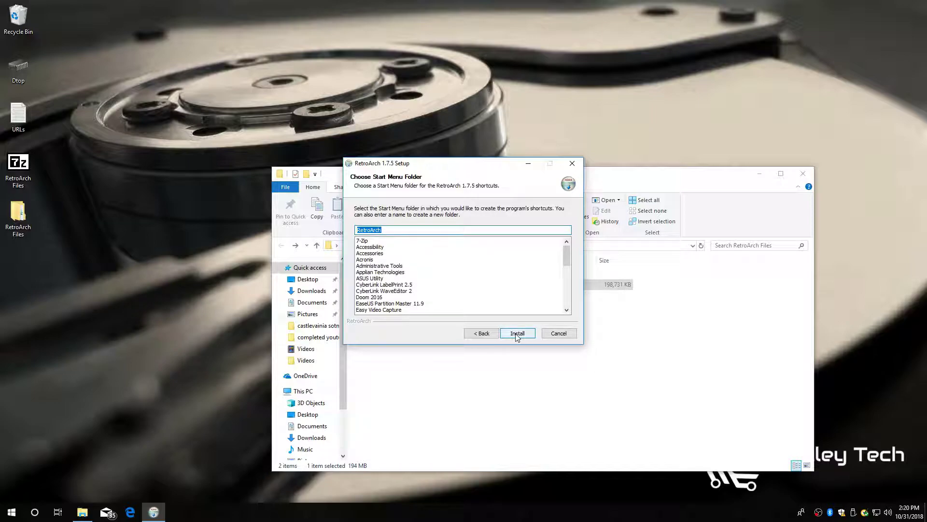
- Install RetroArch with the default Start Menu folder, declining the Bing Bar in the DirectX setup, and finish without running RetroArch 1.7.5
left_click(516, 333)
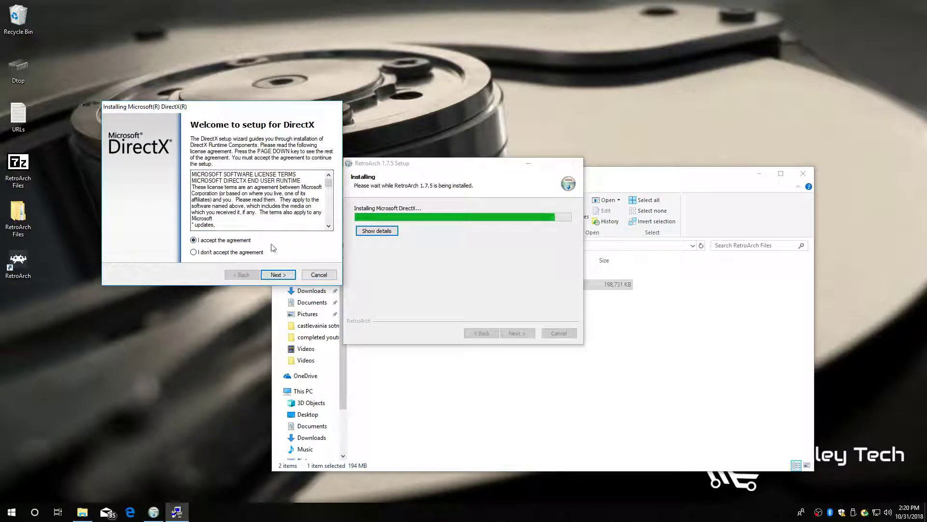
left_click(278, 275)
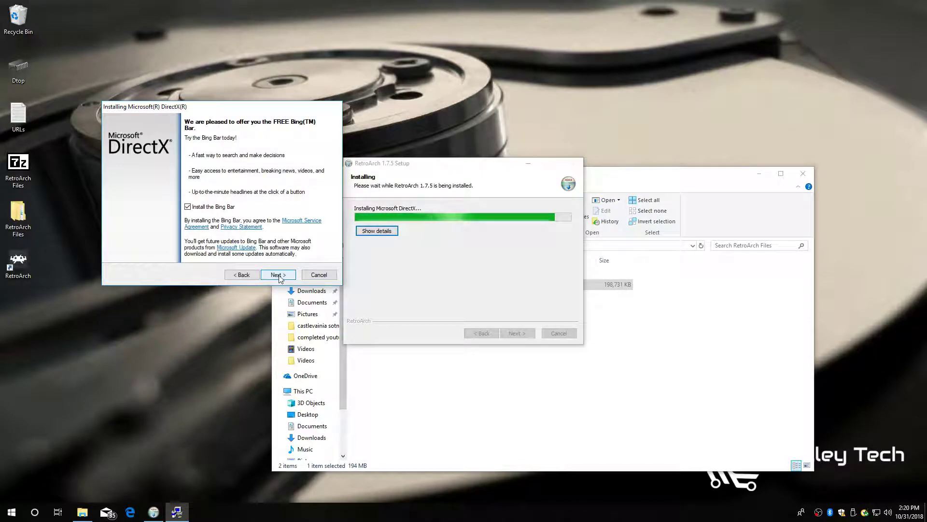
left_click(187, 206)
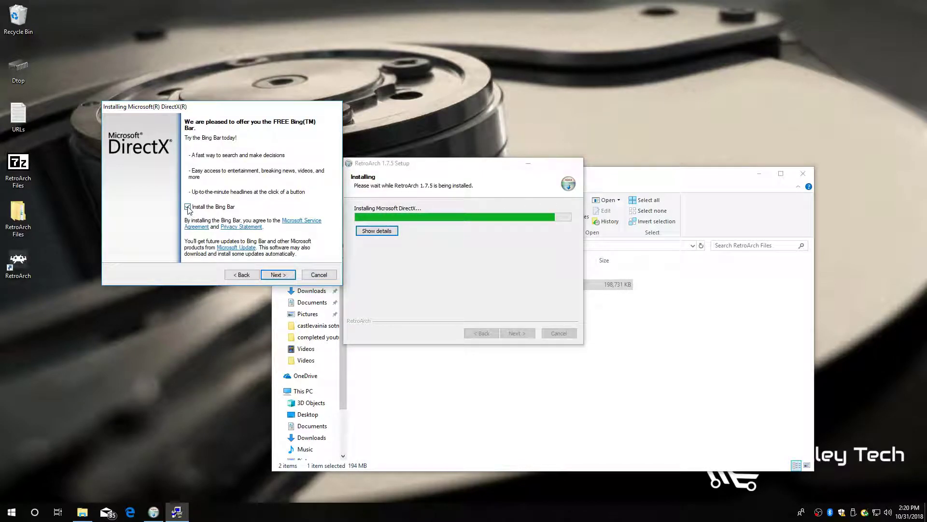
left_click(275, 277)
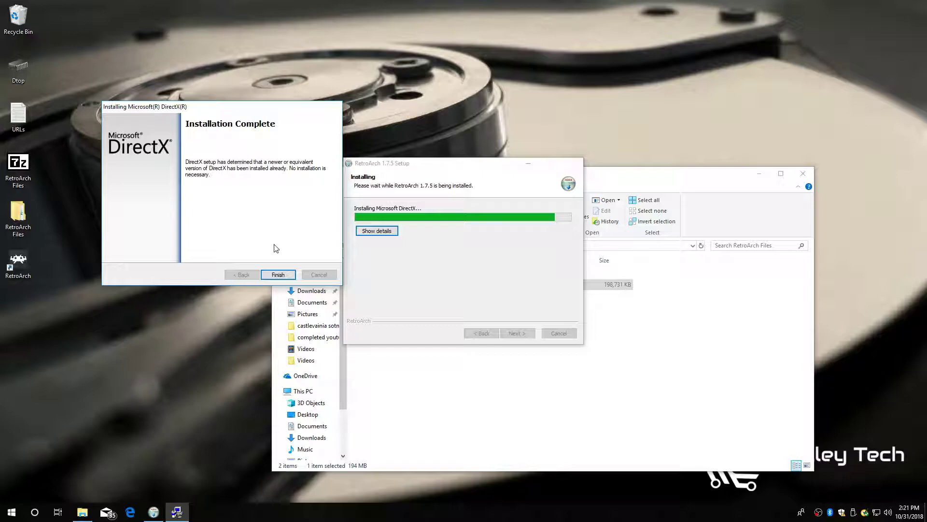
left_click(278, 274)
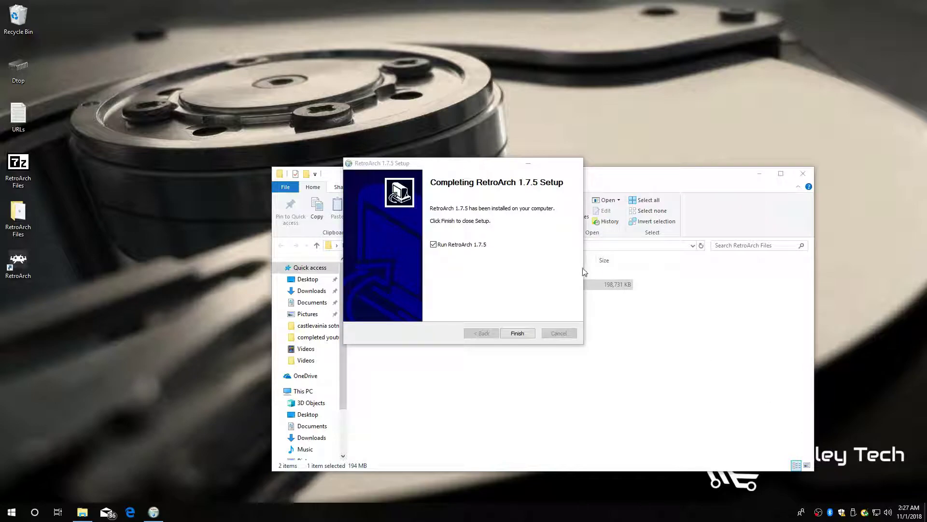
left_click(434, 245)
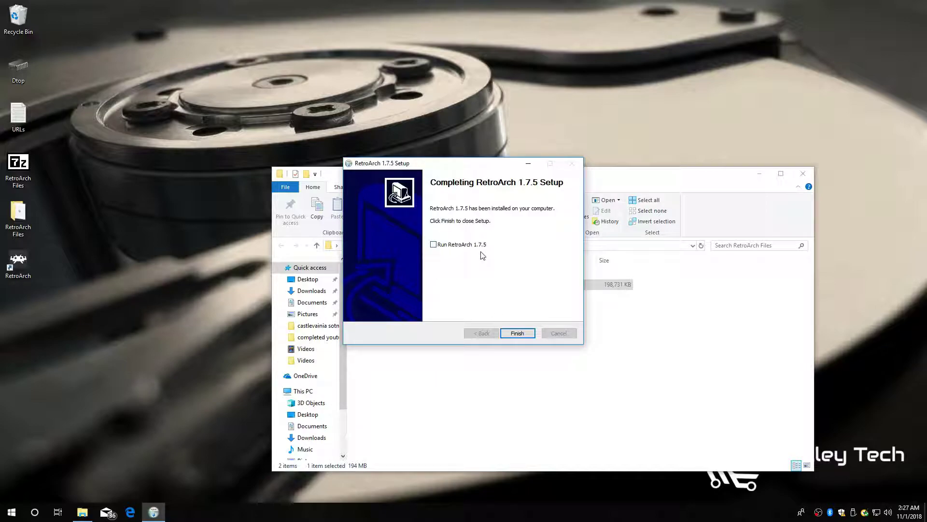
left_click(516, 336)
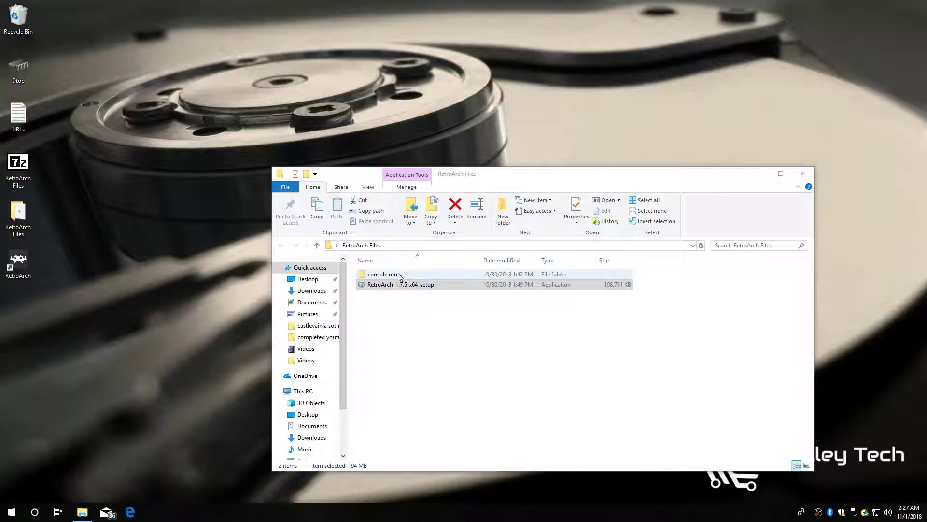
- Move the console roms folder from RetroArch Files into the Downloads folder and close the file window
right_click(372, 277)
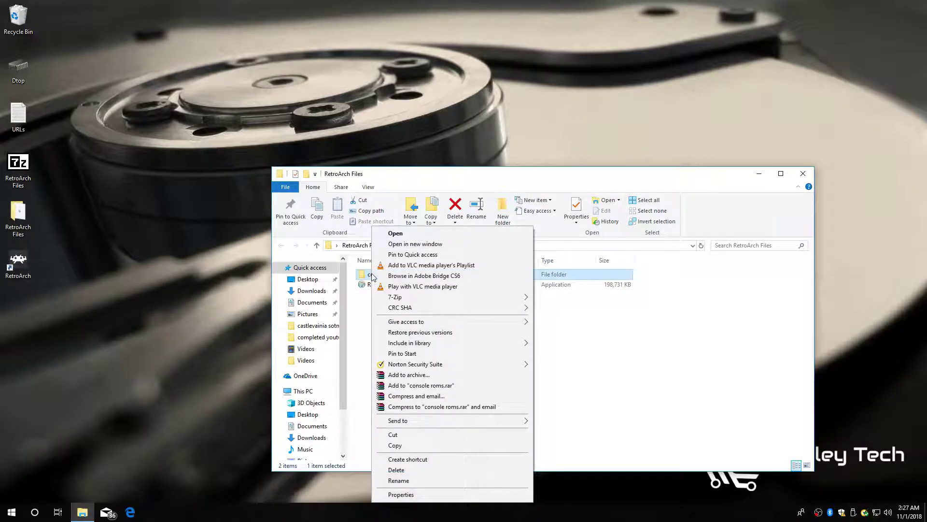
left_click(391, 434)
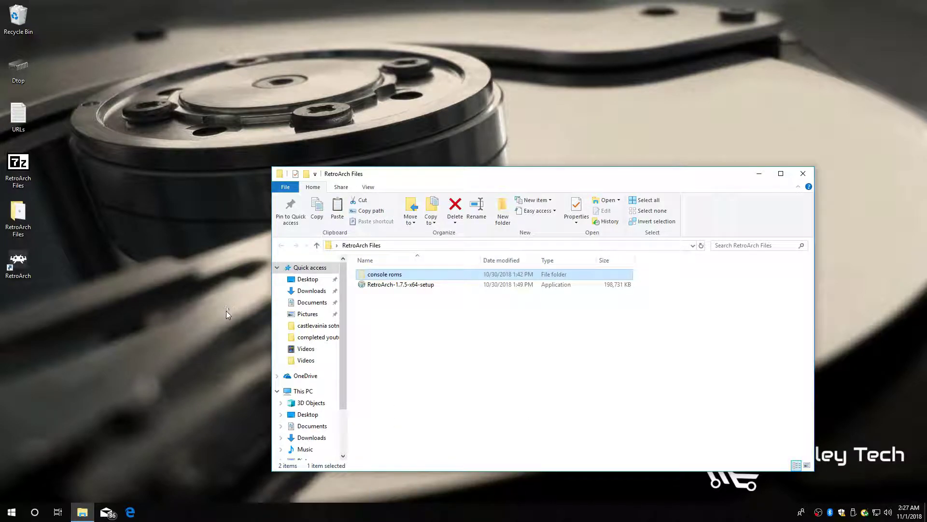
left_click(310, 292)
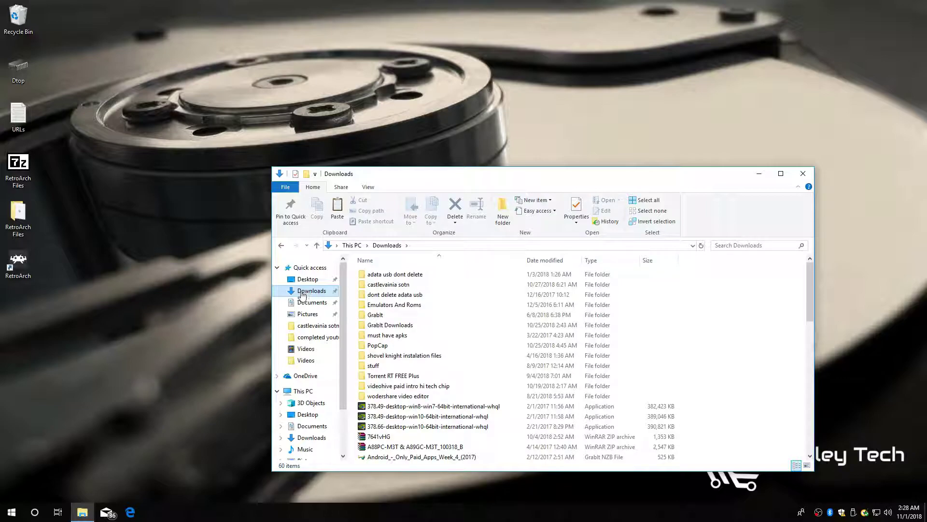
right_click(308, 294)
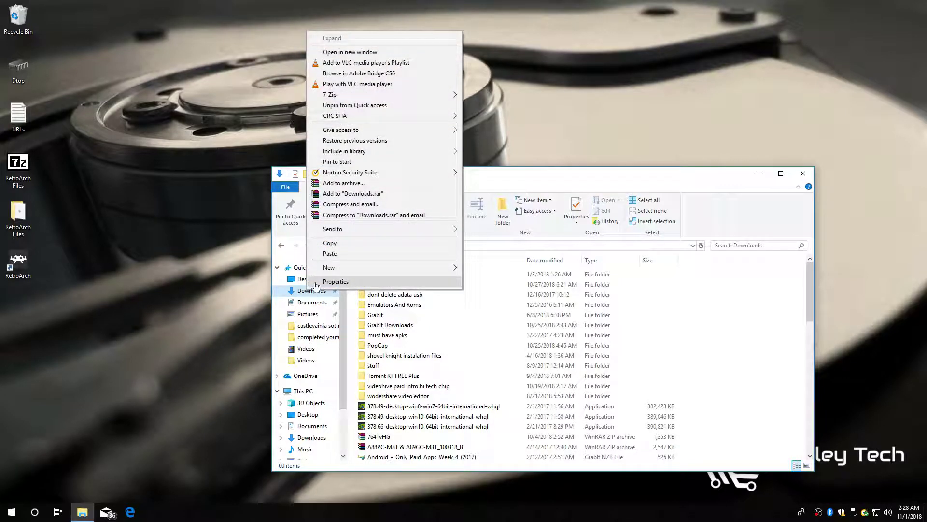
left_click(330, 255)
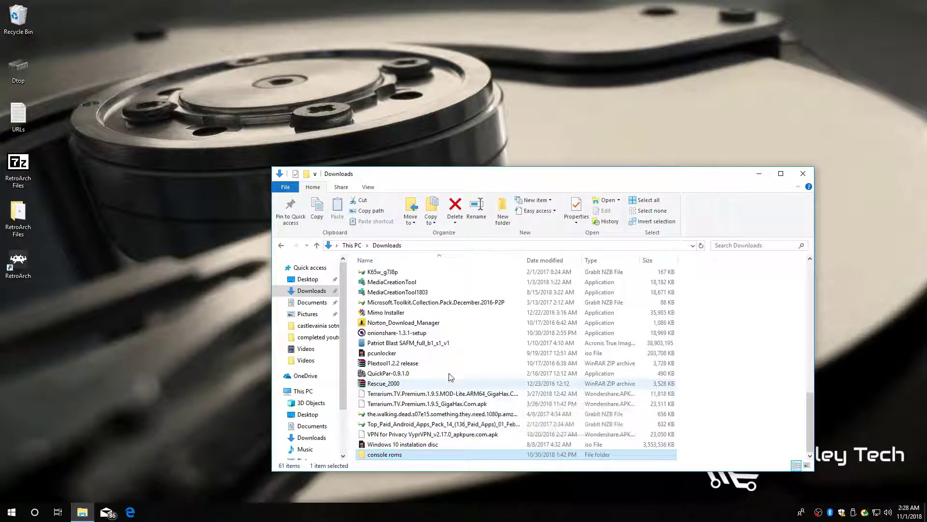
left_click(803, 175)
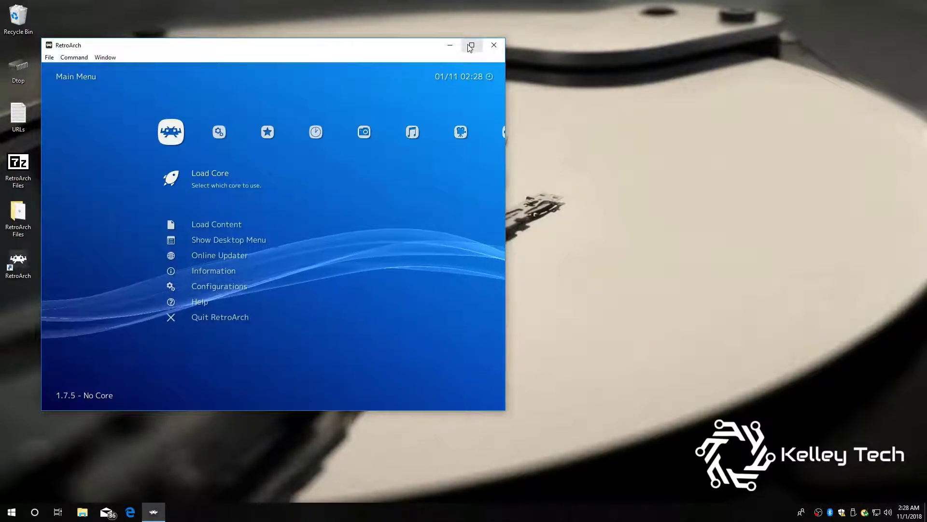
- Maximize the RetroArch window and switch it to fullscreen
left_click(473, 46)
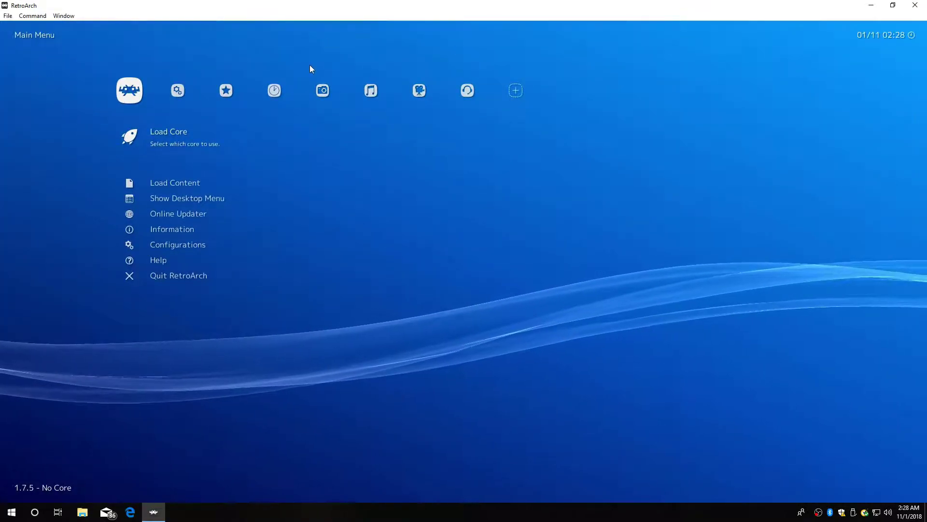
left_click(65, 16)
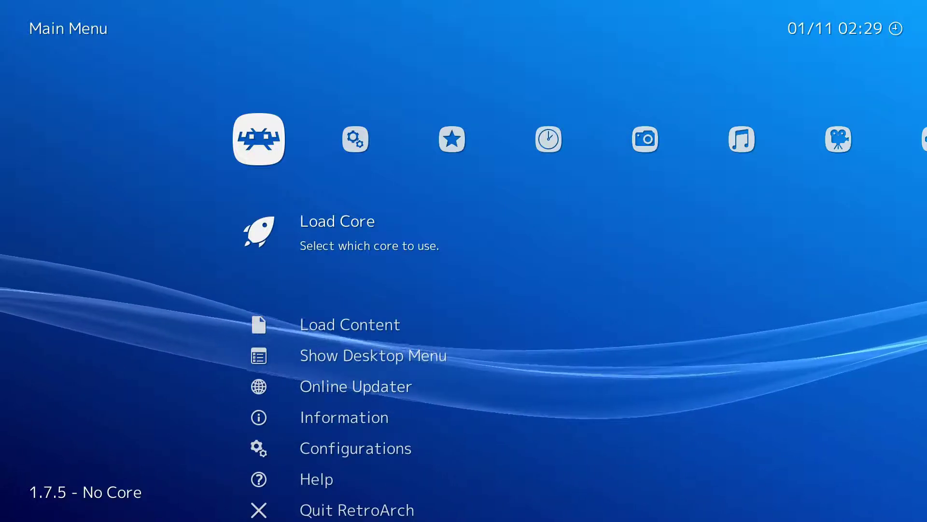
- Open the list of downloadable cores from Load Core in the main menu
key("Down")
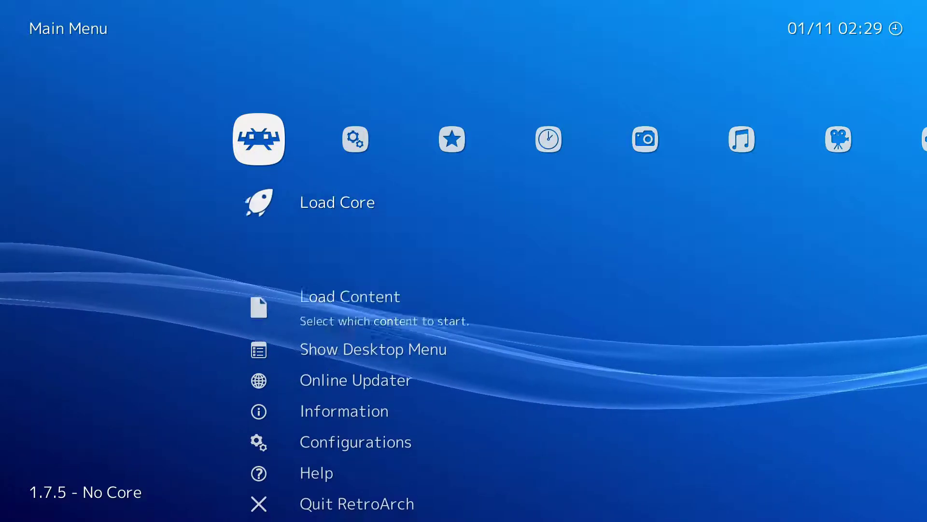
key("Up")
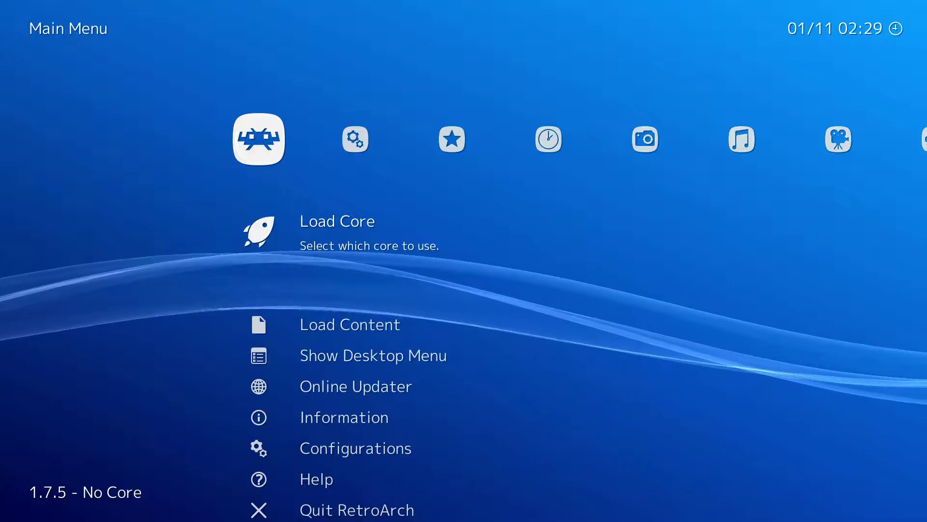
key("Return")
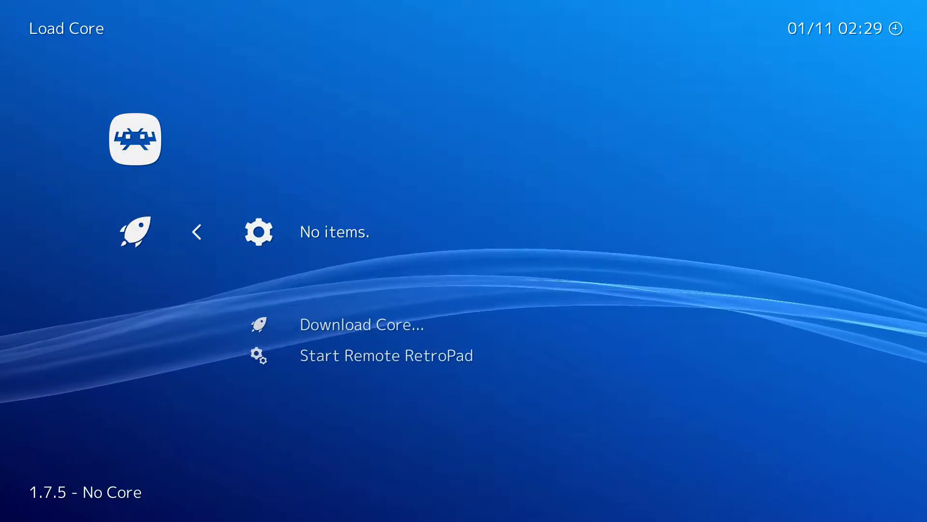
key("Down")
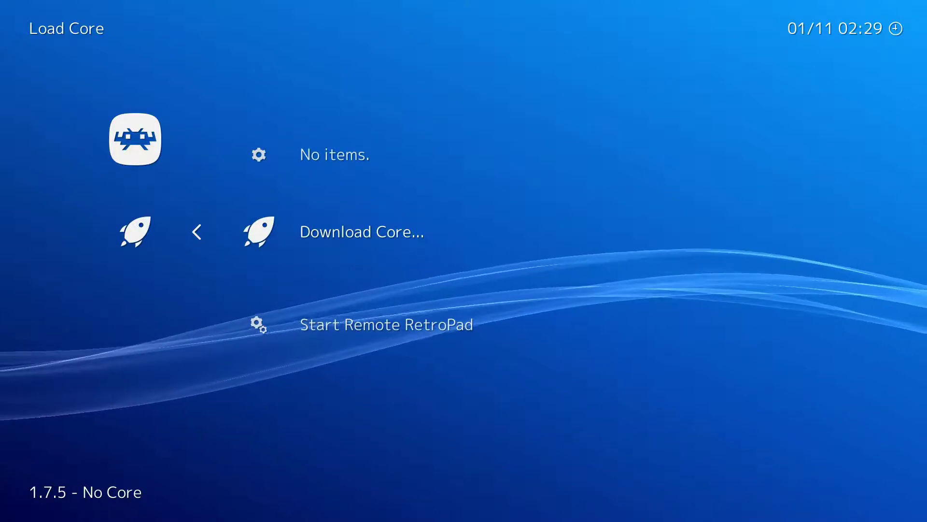
key("Return")
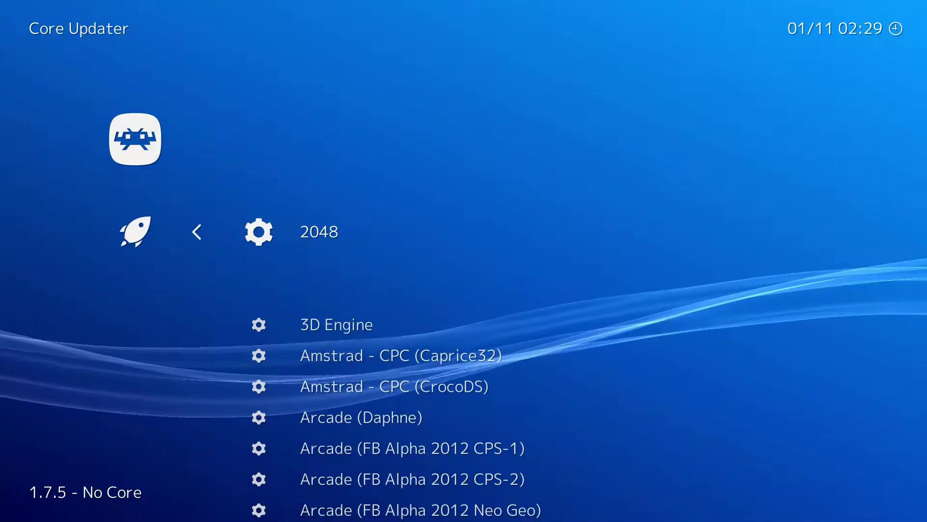
- Download the Nintendo - Game Boy / Color (Gambatte) core from the Core Updater list
key("Down")
key("Down")
key("Down")
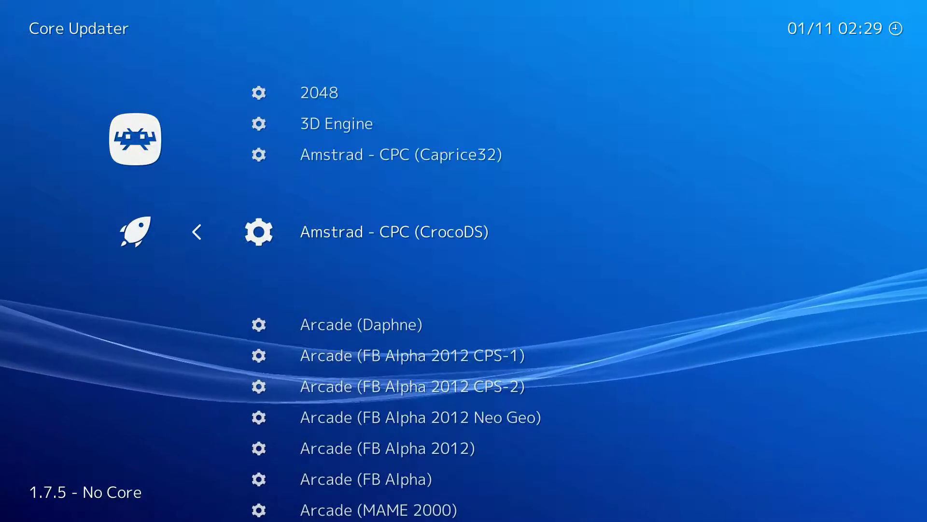
key("Down")
key("Down")
key("Down")
key("Down")
key("Down")
key("Down")
key("Down")
key("Down")
key("Down")
key("Down")
key("Down")
key("Down")
key("Down")
key("Down")
key("Down")
key("Down")
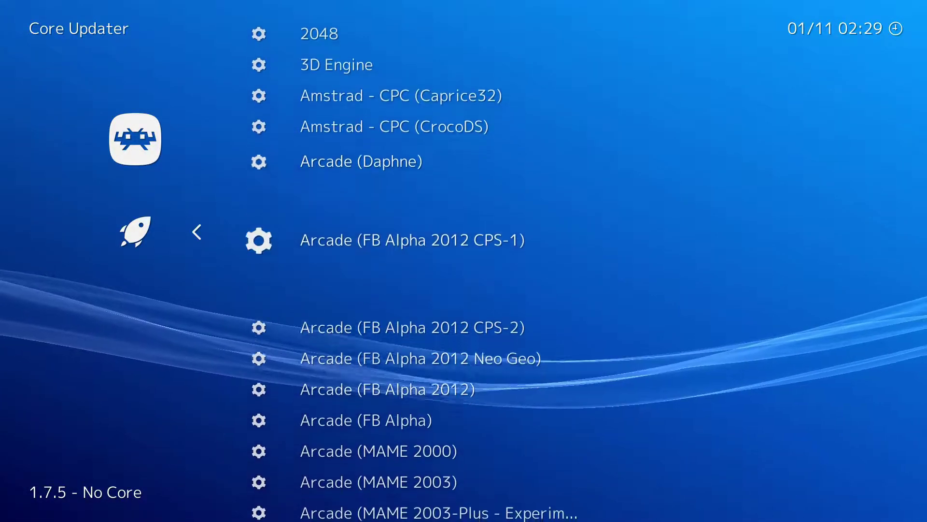
key("Down")
key("Down")
key("Down")
key("Down")
key("Down")
key("Down")
key("Down")
key("Down")
key("Down")
key("Down")
key("Down")
key("Down")
key("Down")
key("Down")
key("Down")
key("Down")
key("Down")
key("Down")
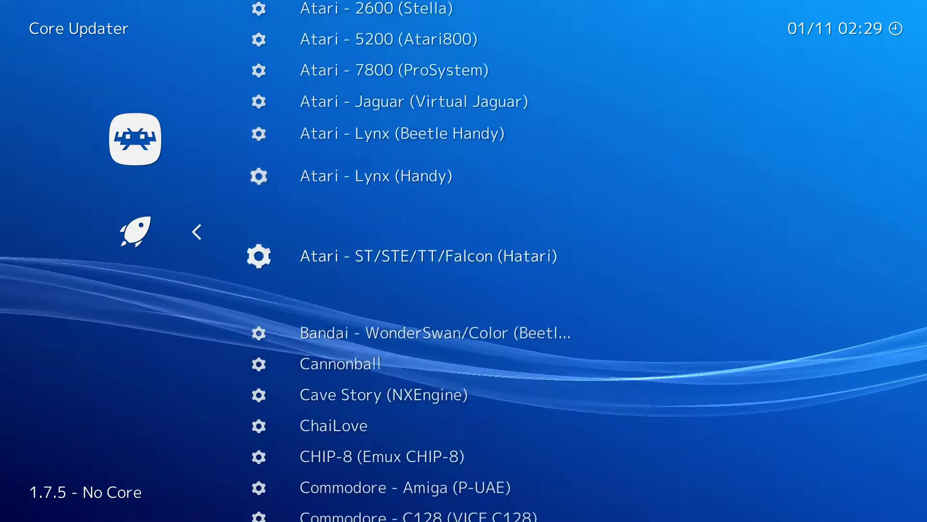
key("Down")
key("Down")
key("Down")
key("Down")
key("Down")
key("Down")
key("Down")
key("Down")
key("Down")
key("Down")
key("Down")
key("Down")
key("Down")
key("Down")
key("Down")
key("Down")
key("Down")
key("Down")
key("Down")
key("Down")
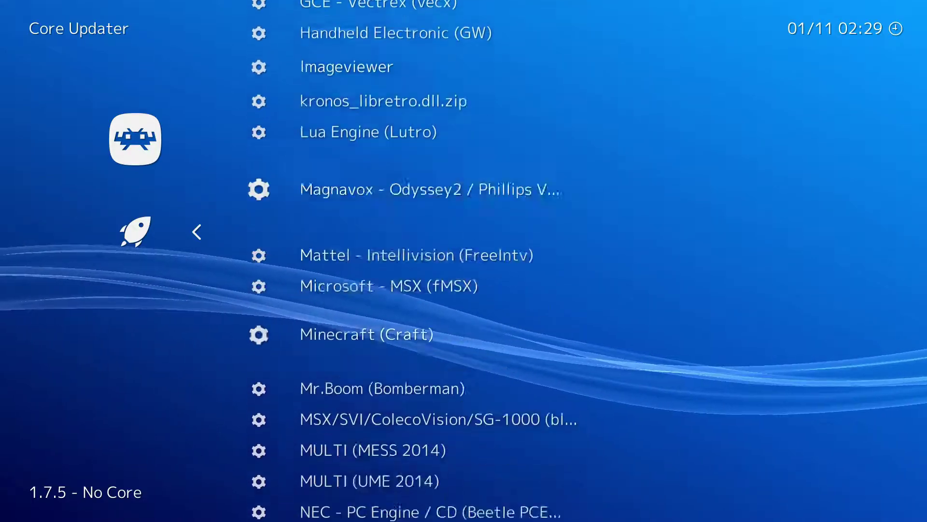
key("Down")
key("Down")
key("Down")
key("Down")
key("Down")
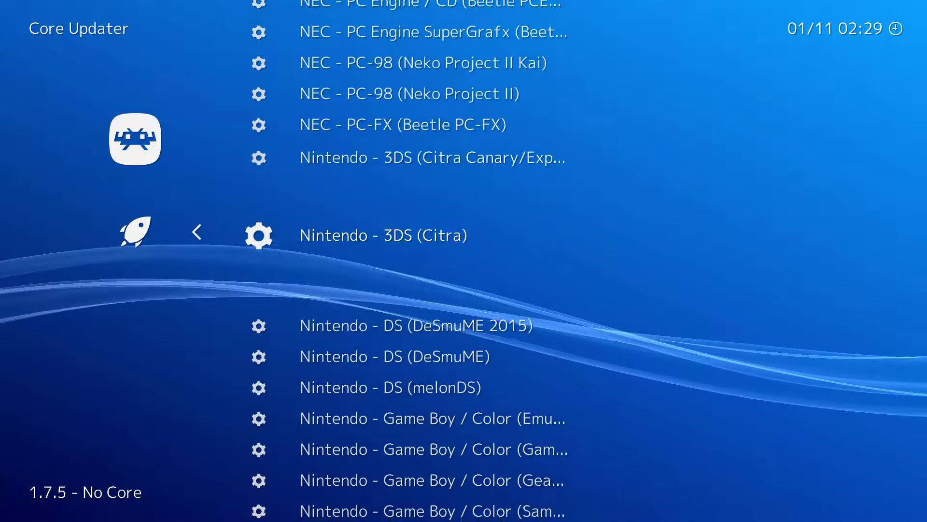
key("Down")
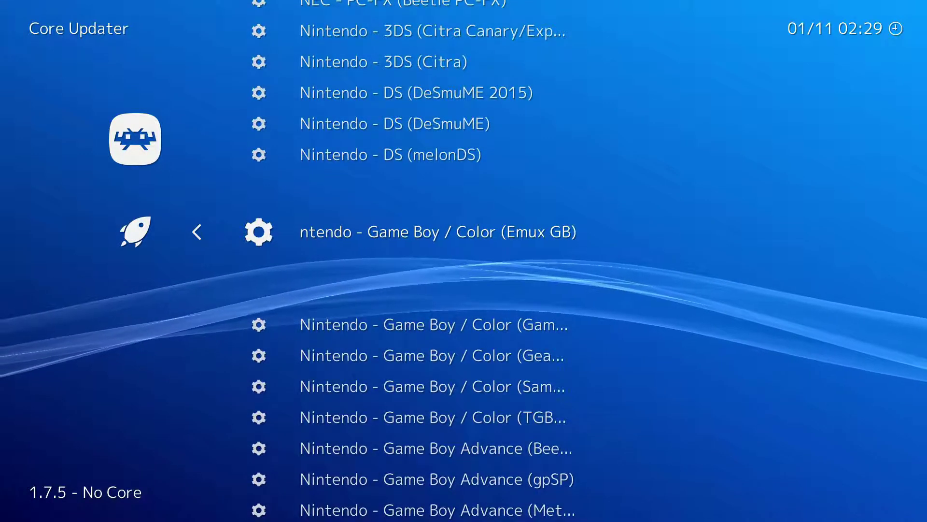
key("Down")
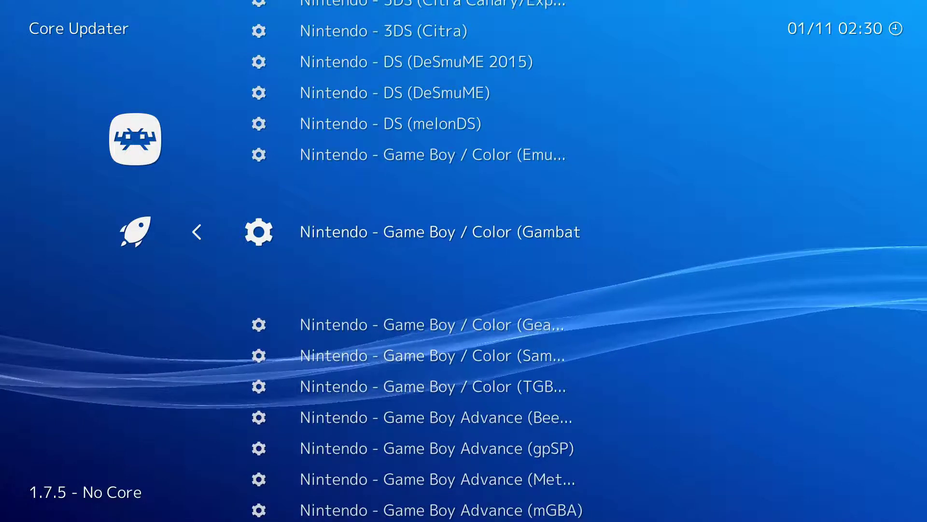
key("Return")
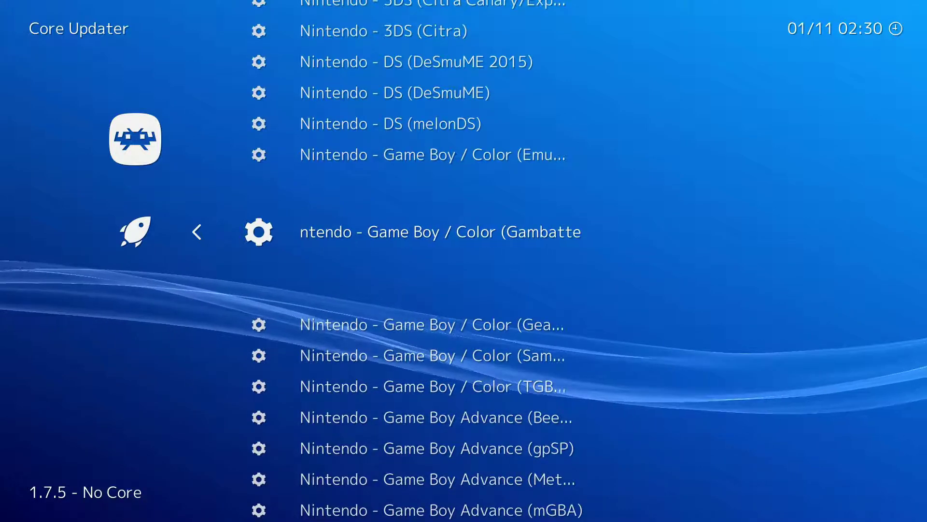
- Download the Nintendo - NES / Famicom (bnes) core from the Core Updater list
key("Down")
key("Down")
key("Down")
key("Down")
key("Down")
key("Down")
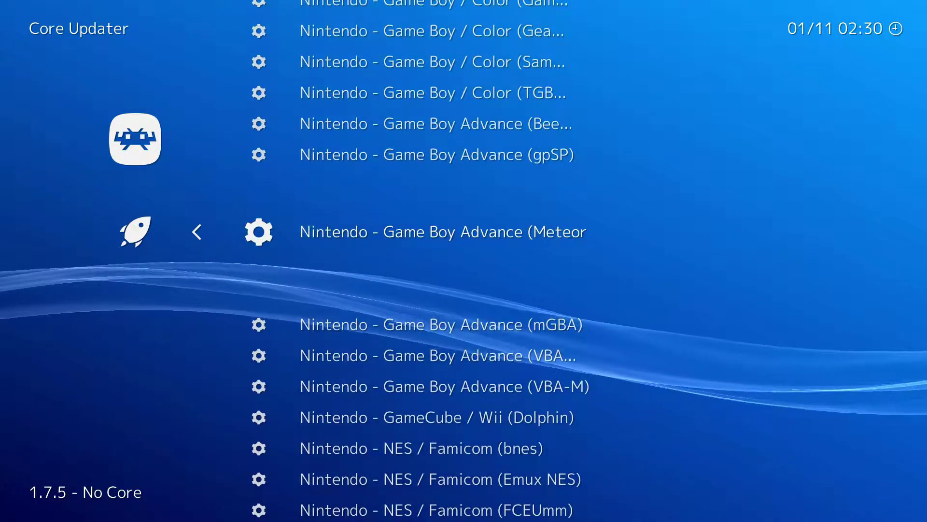
key("Down")
key("Down")
key("Down")
key("Down")
key("Down")
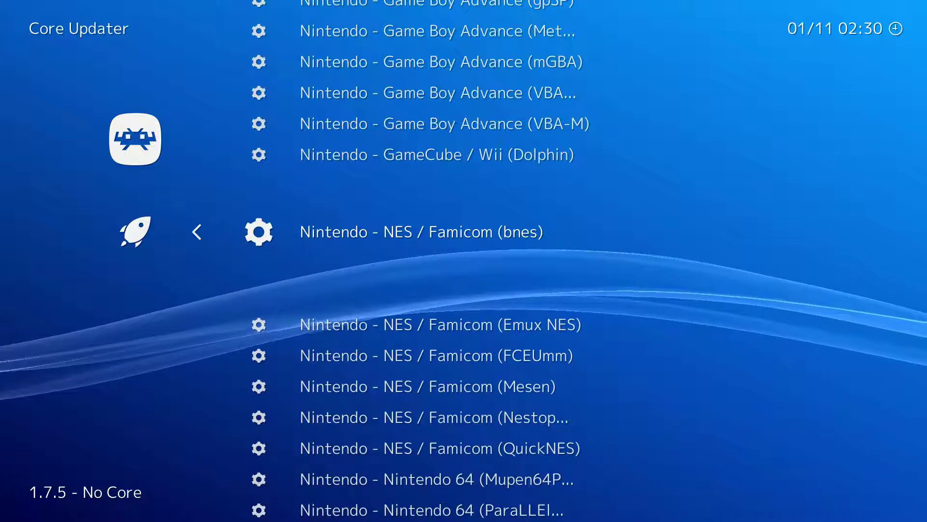
key("Return")
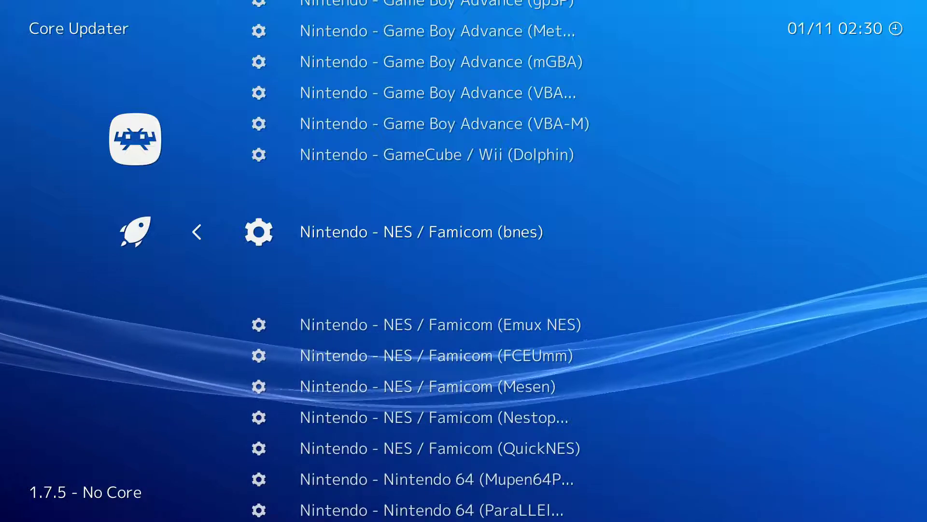
- Download the Nintendo - SNES / Famicom (Snes9x 2010) core from the Core Updater list
key("Down")
key("Down")
key("Down")
key("Down")
key("Down")
key("Down")
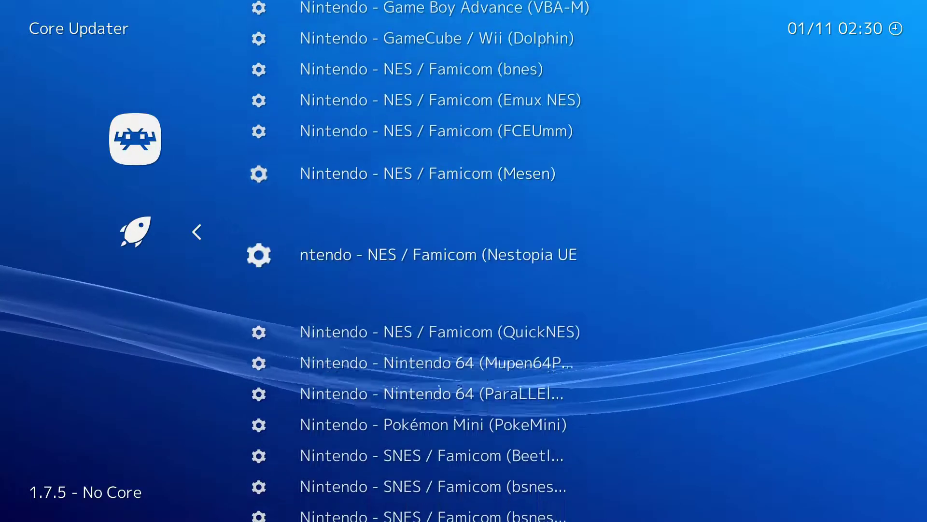
key("Down")
key("Down")
key("Down")
key("Down")
key("Down")
key("Down")
key("Down")
key("Down")
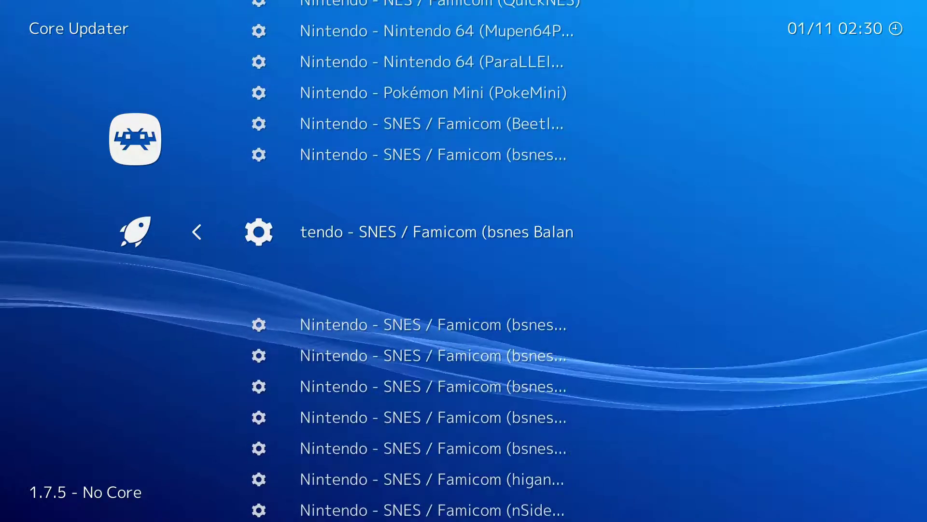
key("Down")
key("Down")
key("Down")
key("Down")
key("Down")
key("Down")
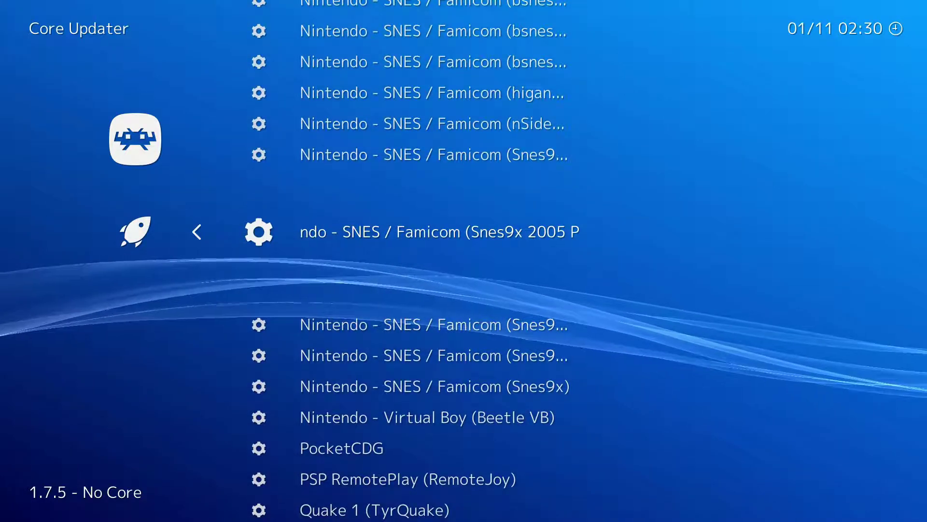
key("Down")
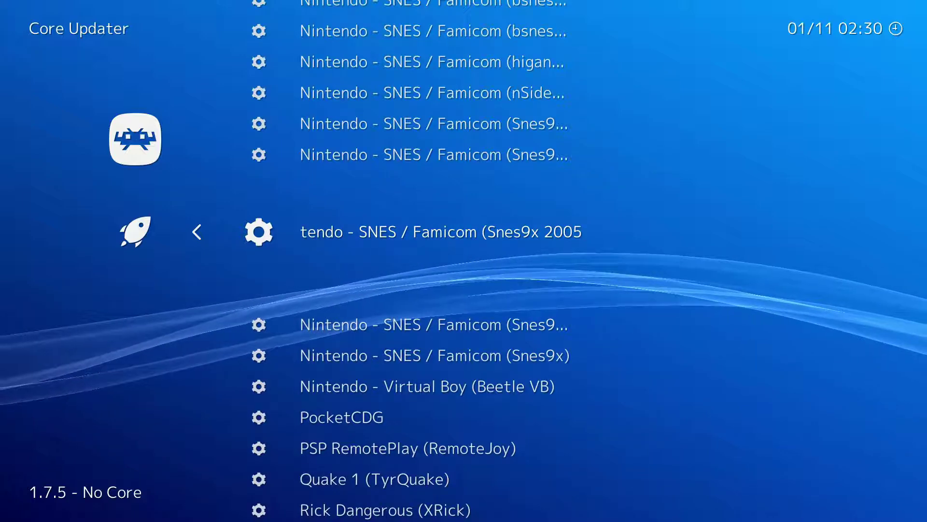
key("Down")
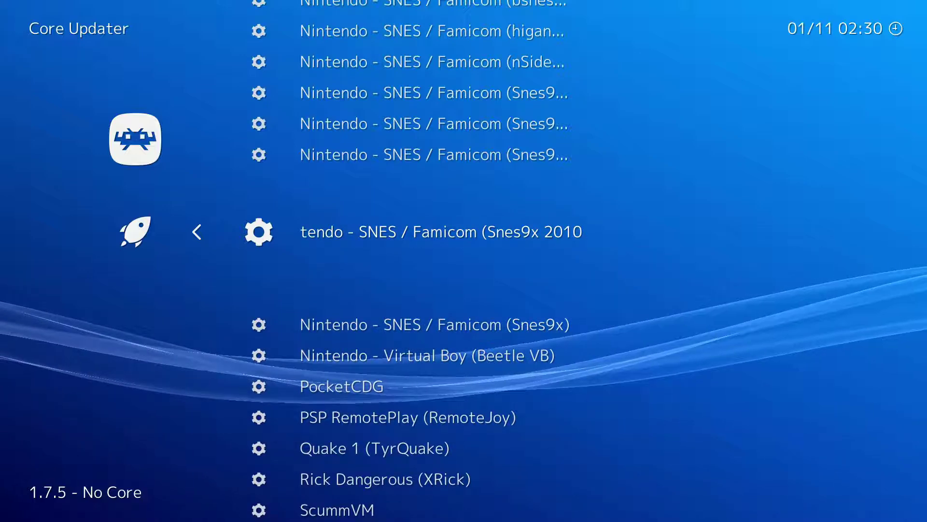
key("Return")
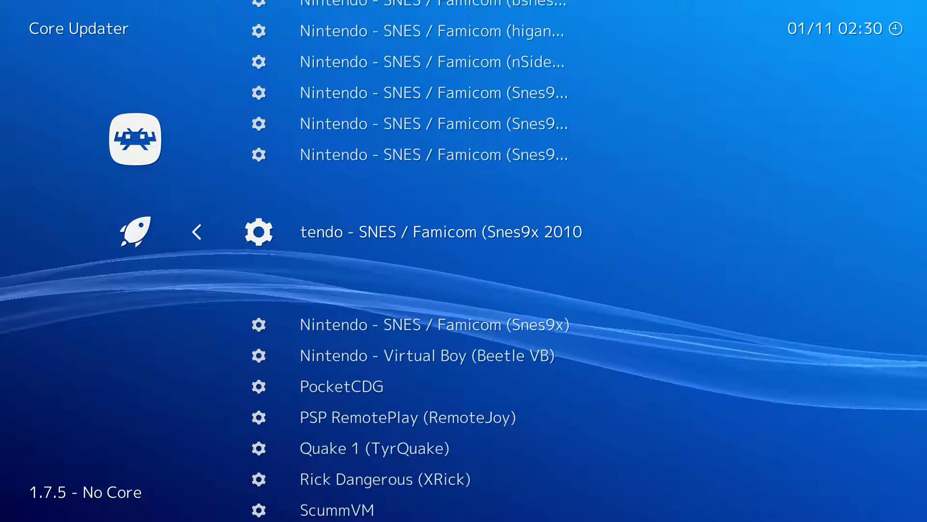
- Download the Sega - MS/GG/MD/CD (Genesis Plus GX) core and return to the main menu
key("Down")
key("Down")
key("Down")
key("Down")
key("Down")
key("Down")
key("Down")
key("Down")
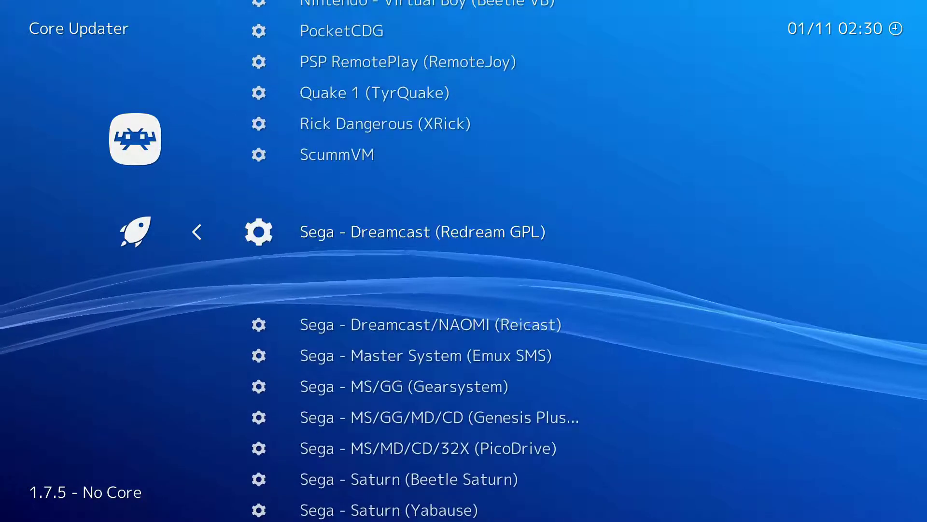
key("Down")
key("Down")
key("Down")
key("Down")
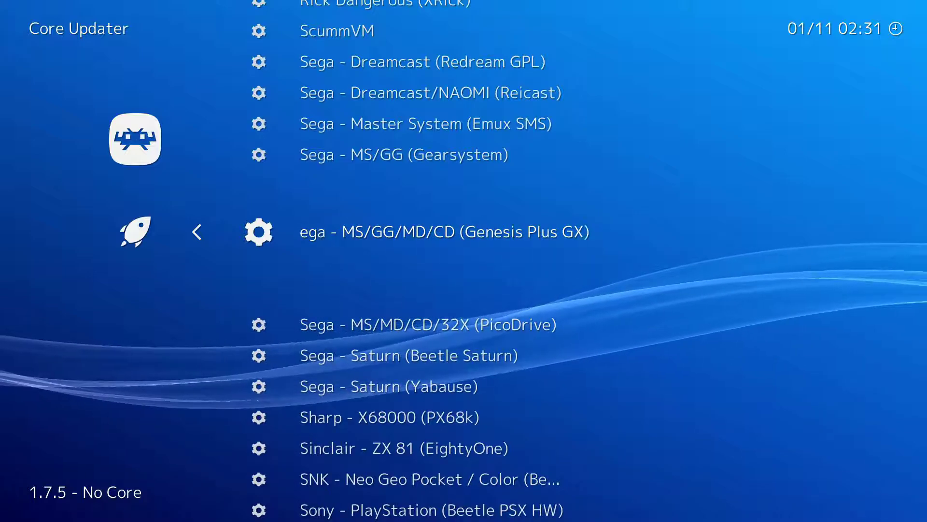
key("Return")
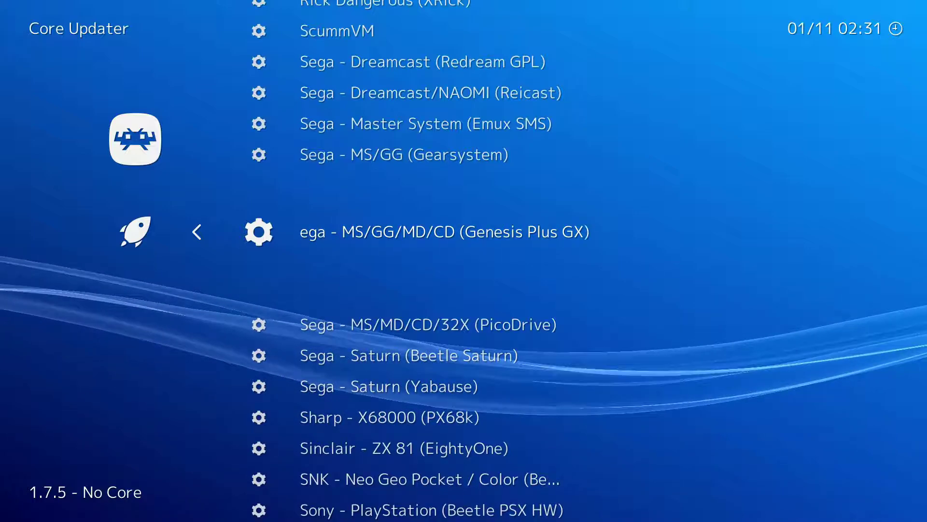
key("BackSpace")
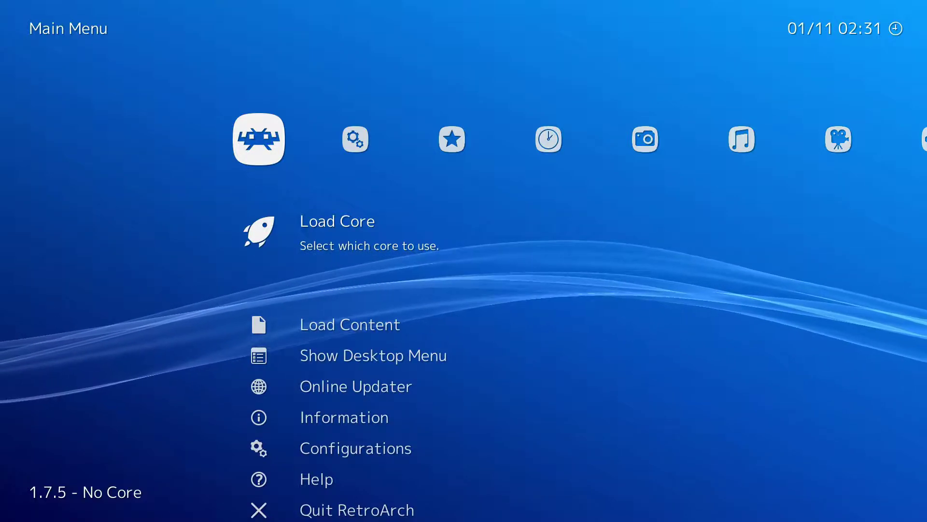
- Start a Scan Directory from the Import content section
key("Right")
key("Right")
key("Right")
key("Right")
key("Right")
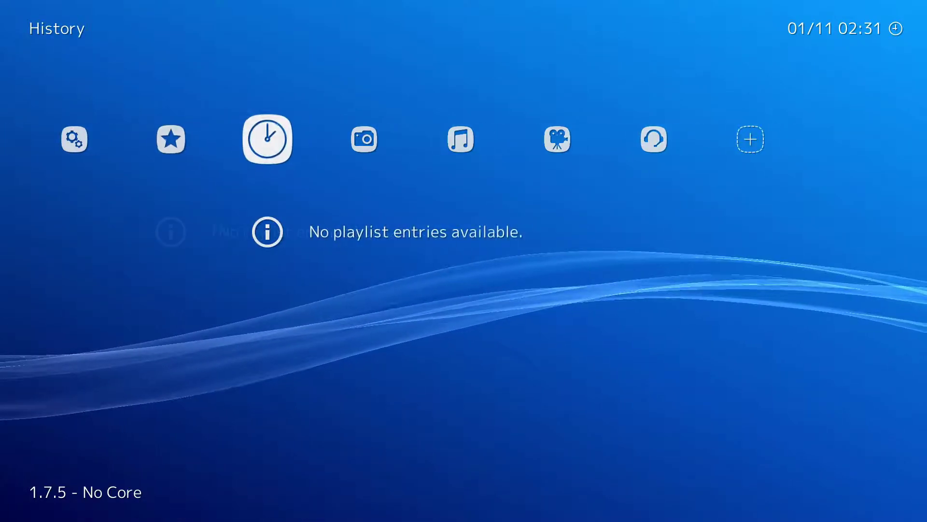
key("Right")
key("Right")
key("Right")
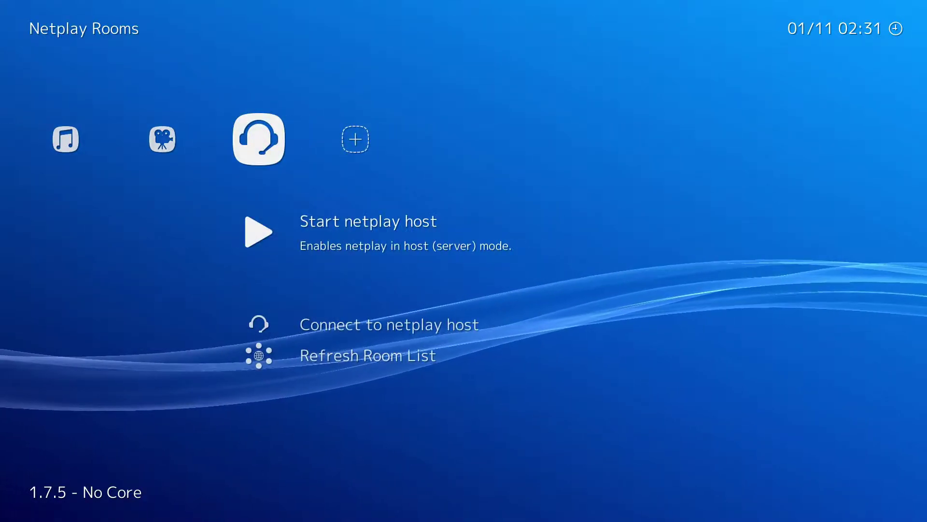
key("Down")
key("Up")
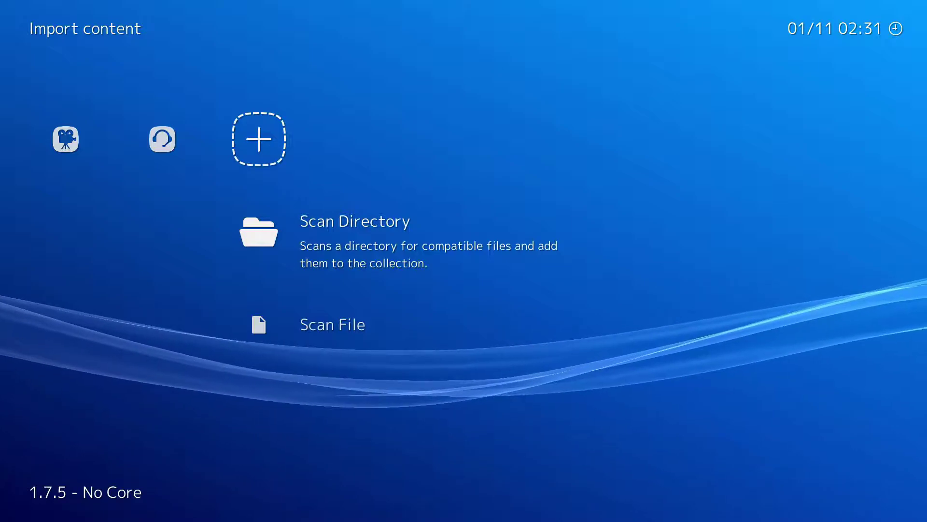
key("Return")
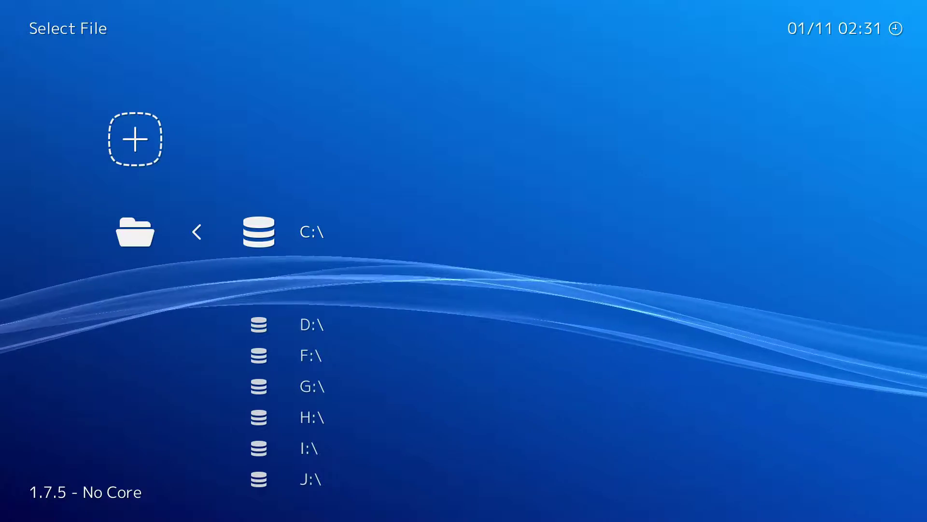
- Browse to the C:\Users\Office folder for the directory scan
key("Return")
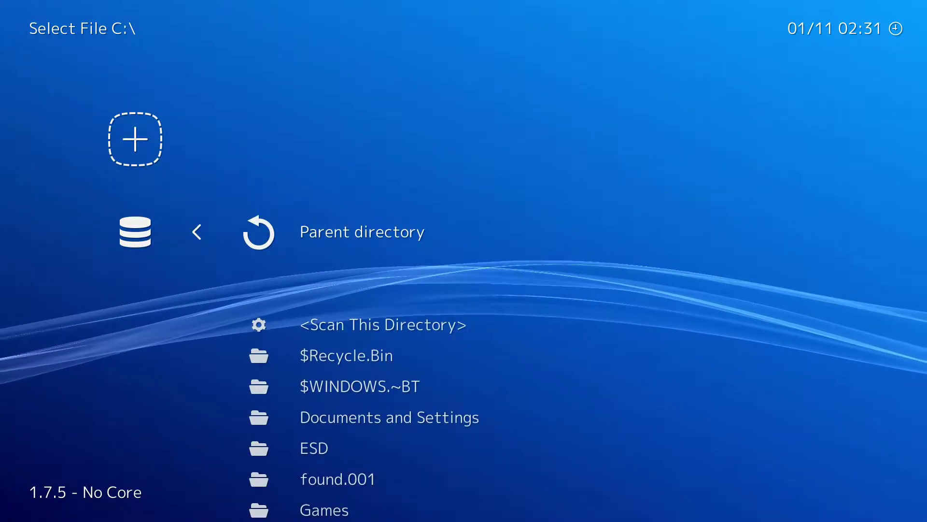
key("Up")
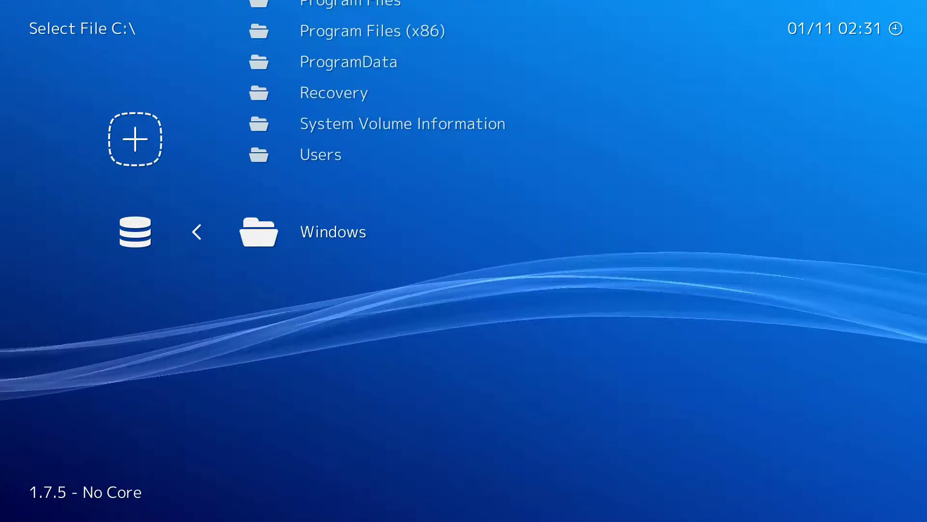
key("Up")
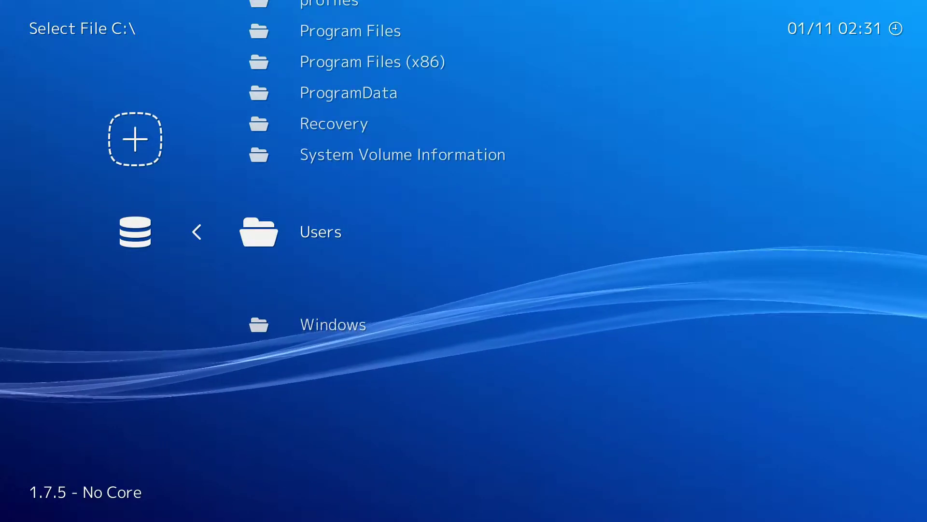
key("Return")
key("Up")
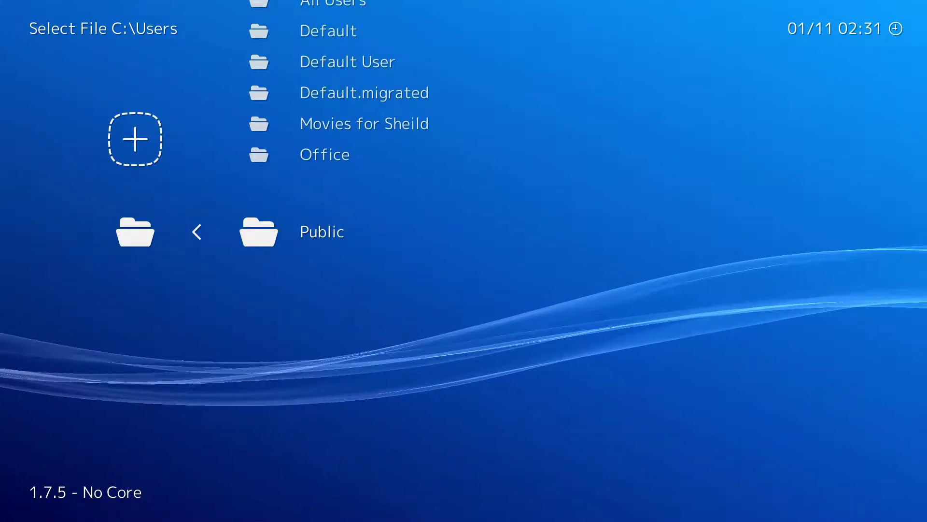
key("Up")
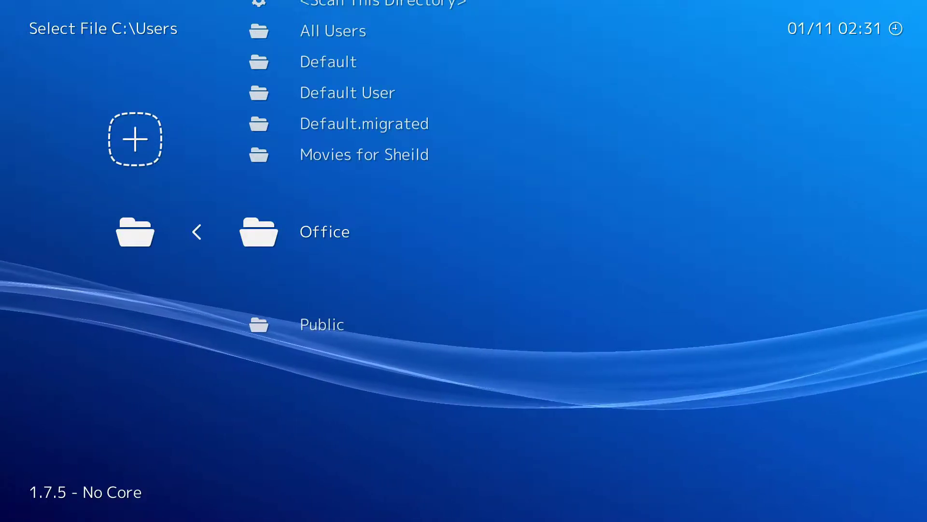
key("Return")
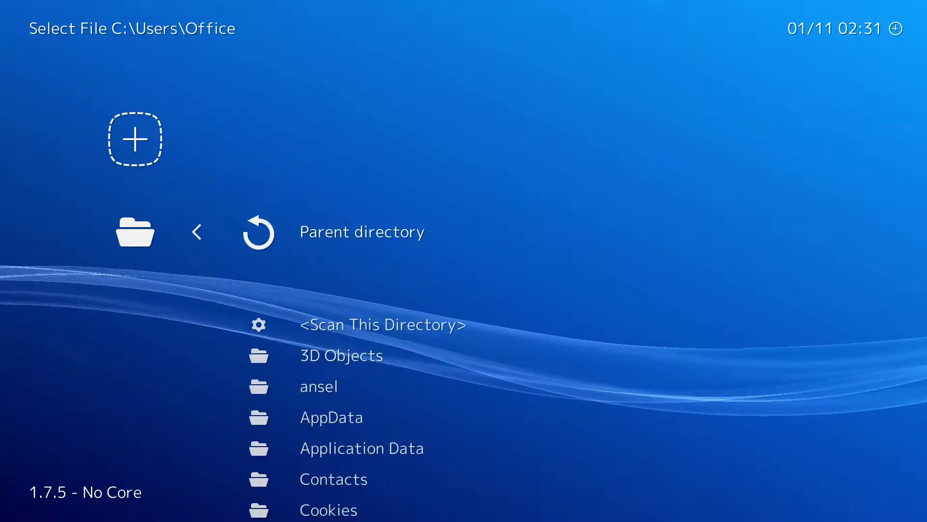
- Open the Downloads folder inside the Office user folder
key("Down")
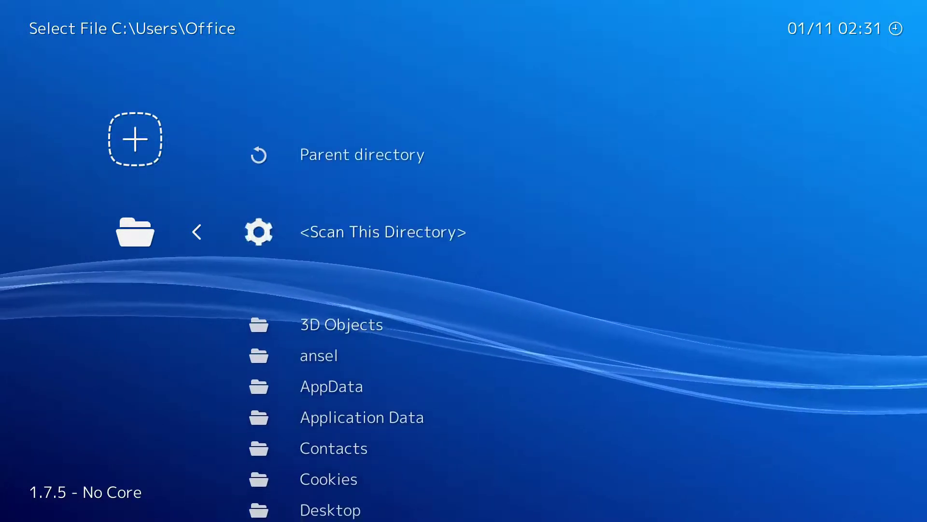
key("Down")
key("Down")
key("Down")
key("Down")
key("Down")
key("Down")
key("Down")
key("Down")
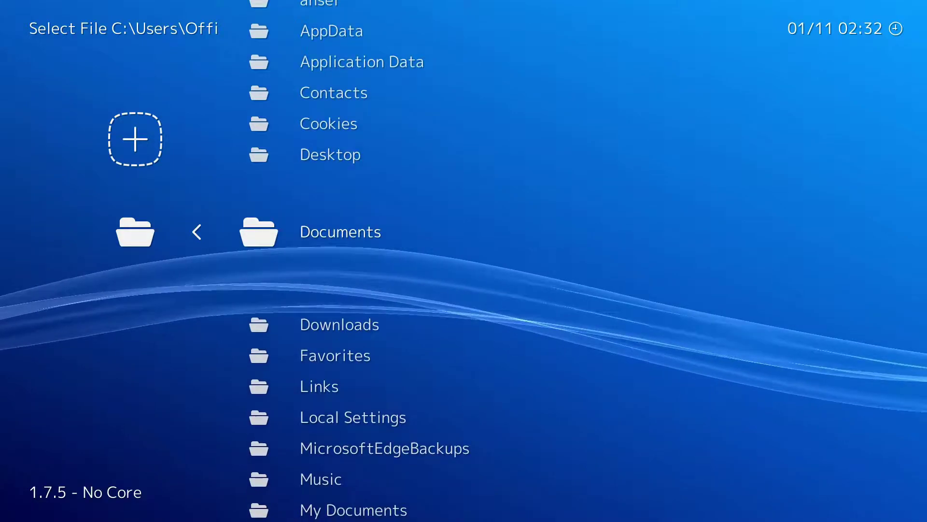
key("Down")
key("Return")
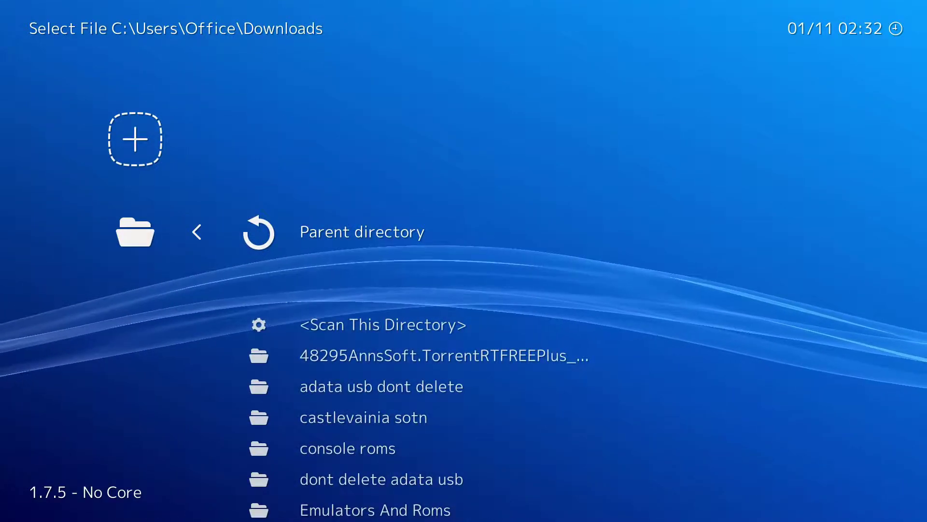
- Open the console roms folder in Downloads and scan it for compatible content
key("Down")
key("Down")
key("Down")
key("Down")
key("Down")
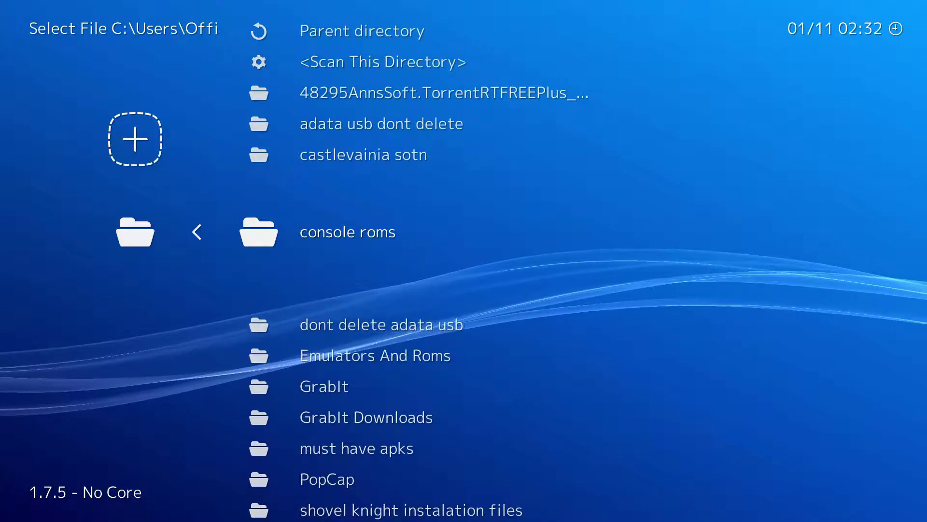
key("Return")
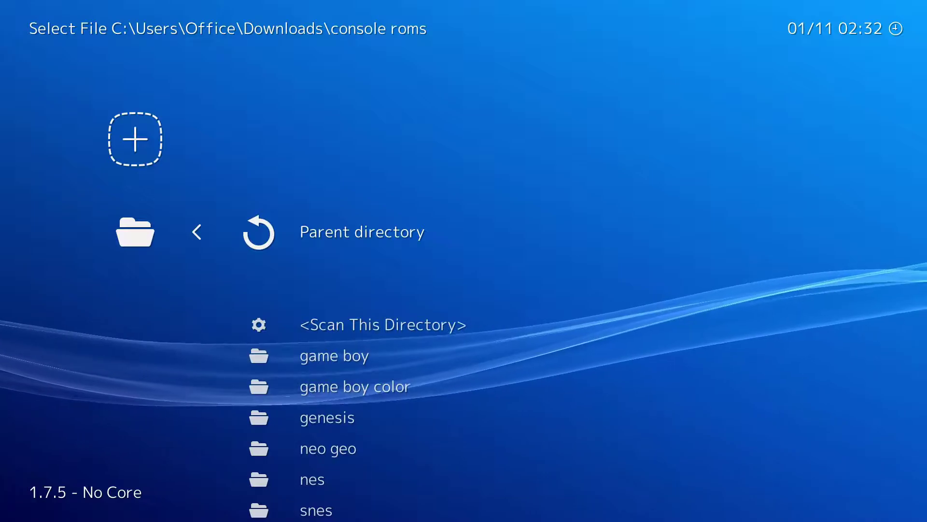
key("Down")
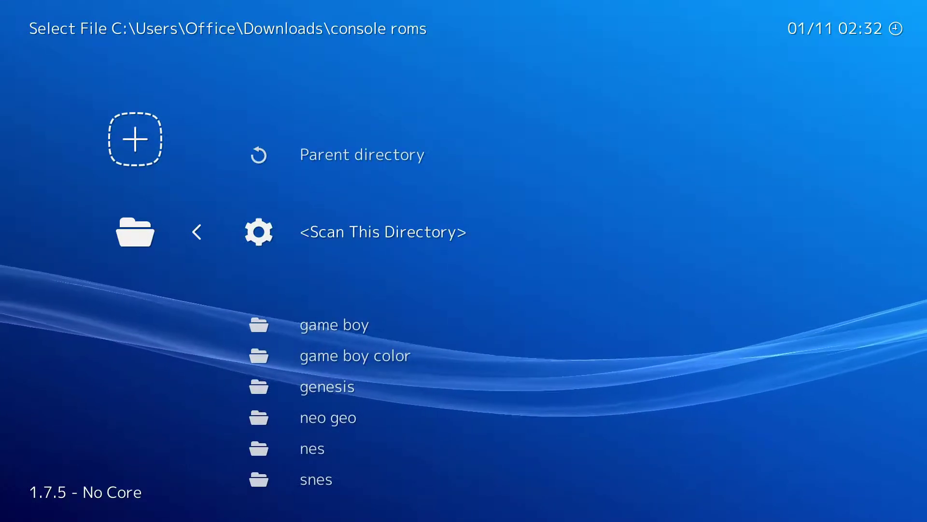
key("Return")
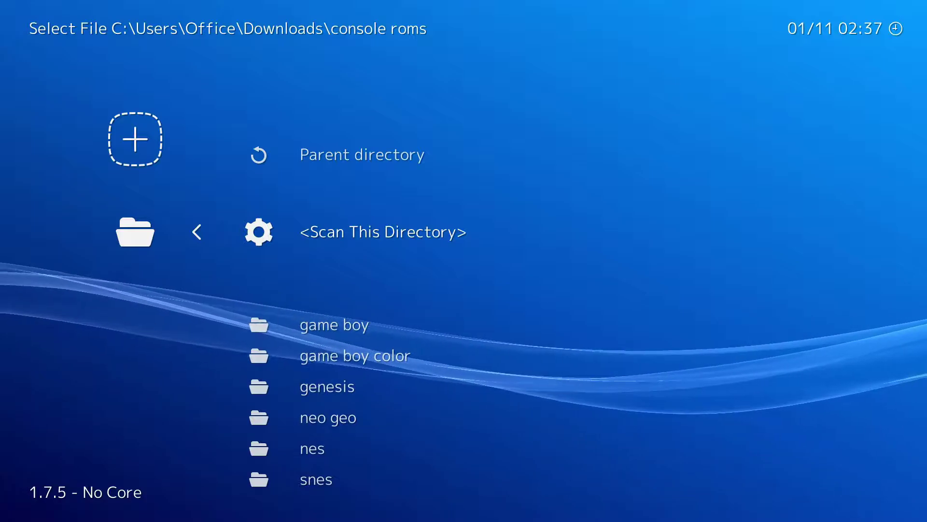
- Back out of the folder browser to the Import content section
key("BackSpace")
key("BackSpace")
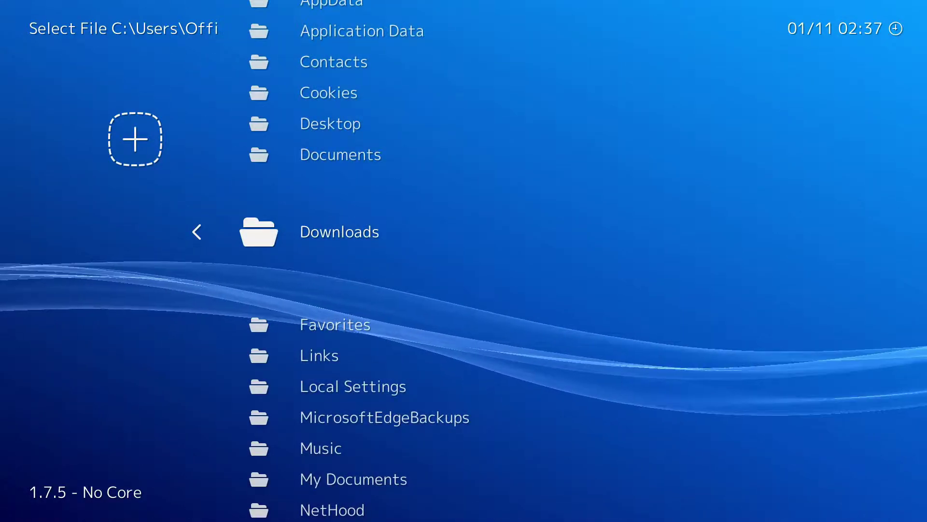
key("BackSpace")
key("BackSpace")
key("BackSpace")
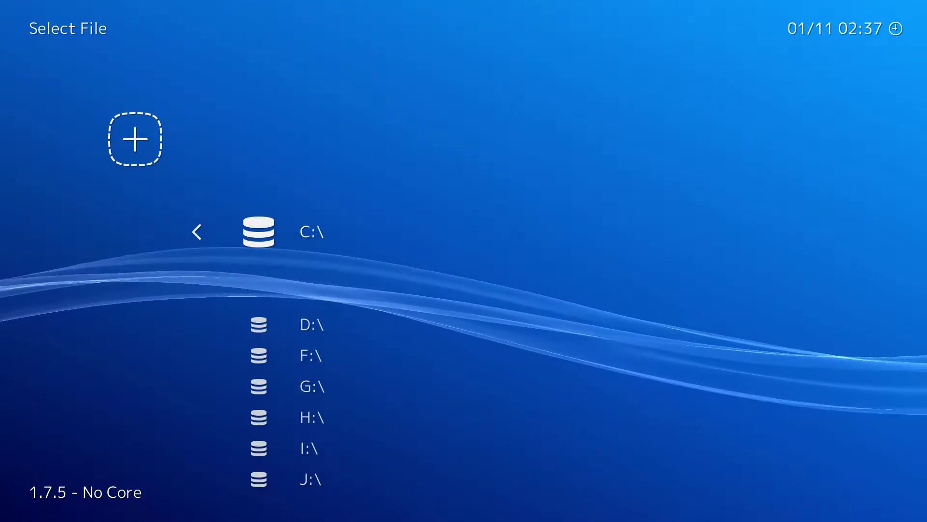
key("BackSpace")
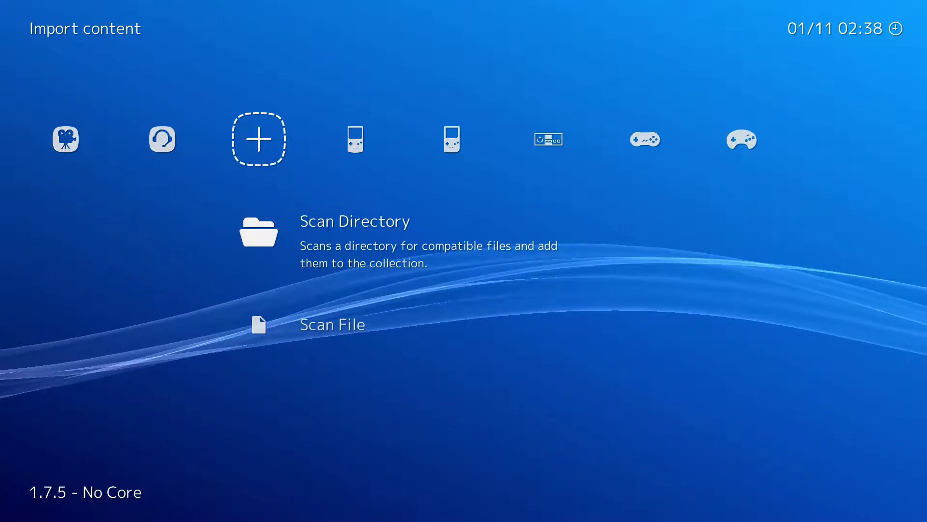
- Open the Thumbnails Updater inside the main menu's Online Updater
key("Left")
key("Left")
key("Left")
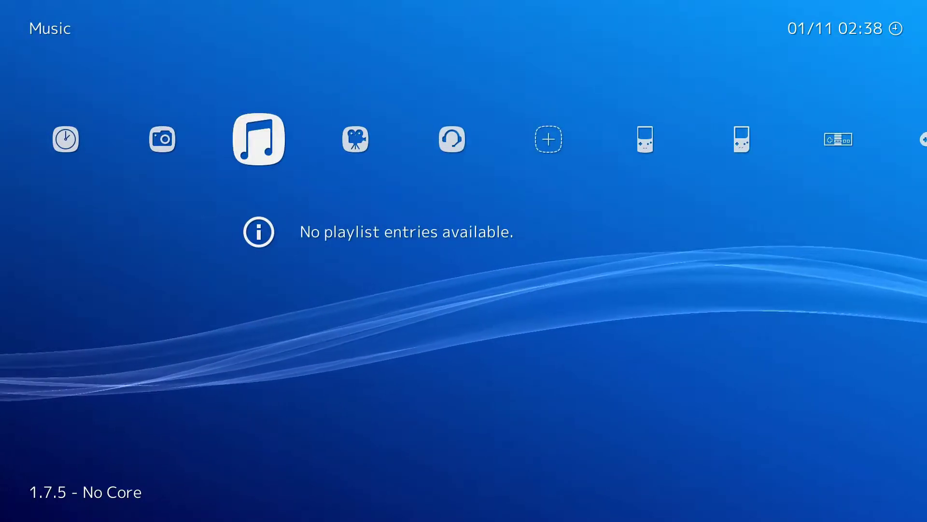
key("Left")
key("Left")
key("Left")
key("Left")
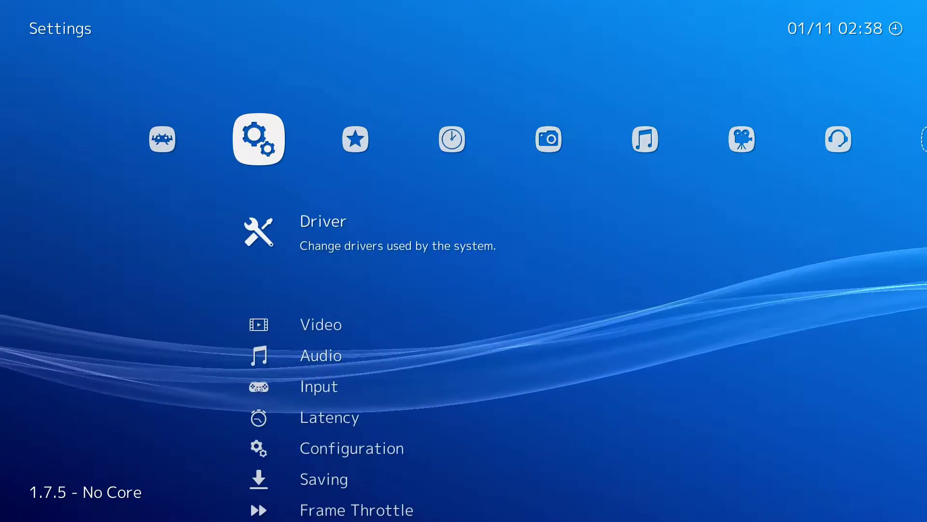
key("Left")
key("Down")
key("Down")
key("Down")
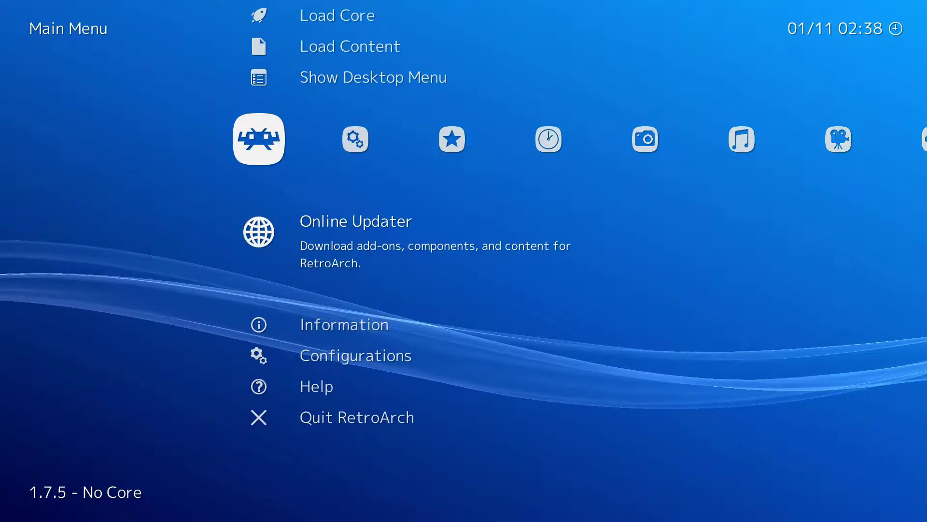
key("Return")
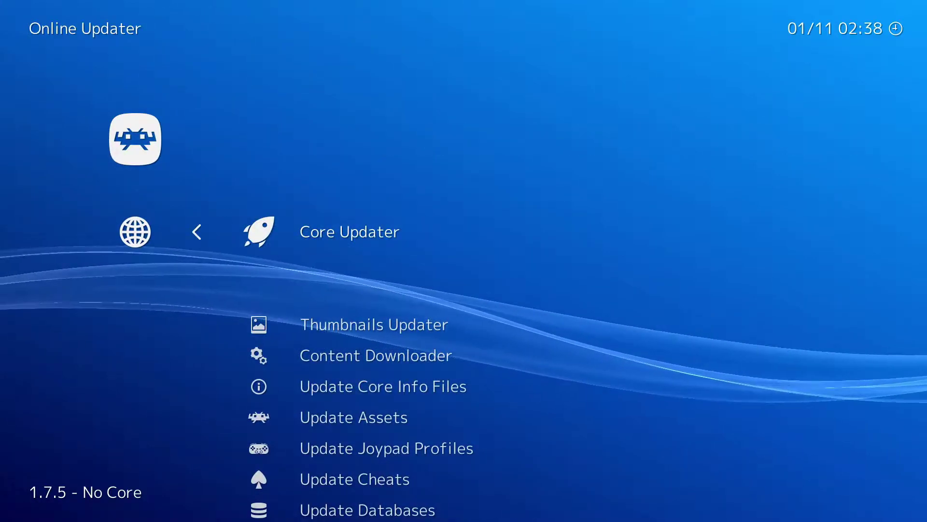
key("Down")
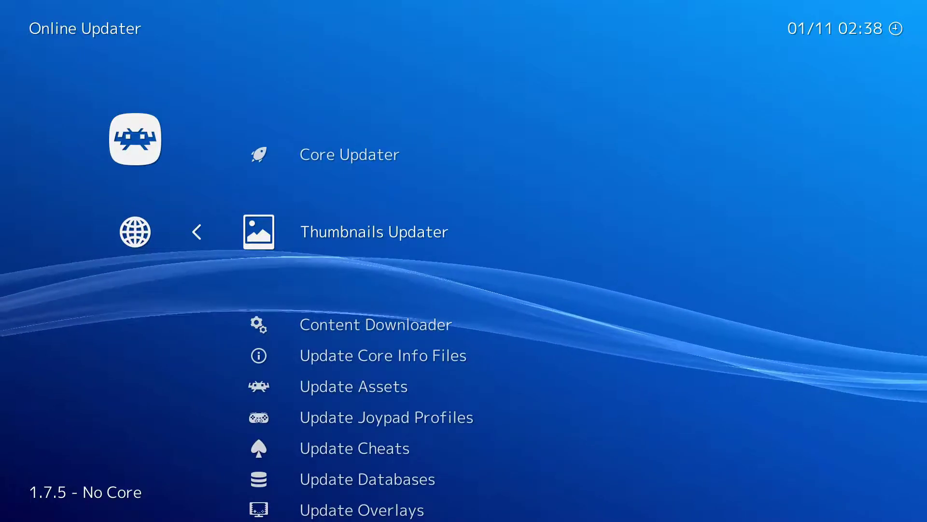
key("Return")
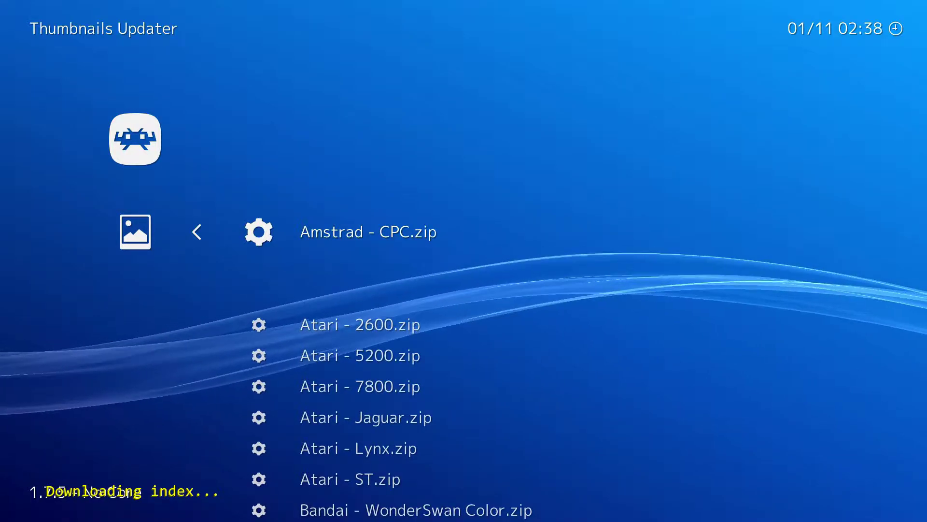
- Download the Nintendo - Game Boy Color.zip and Nintendo - Game Boy.zip thumbnail packs
key("Down")
key("Down")
key("Down")
key("Down")
key("Down")
key("Down")
key("Down")
key("Down")
key("Down")
key("Down")
key("Down")
key("Down")
key("Down")
key("Down")
key("Down")
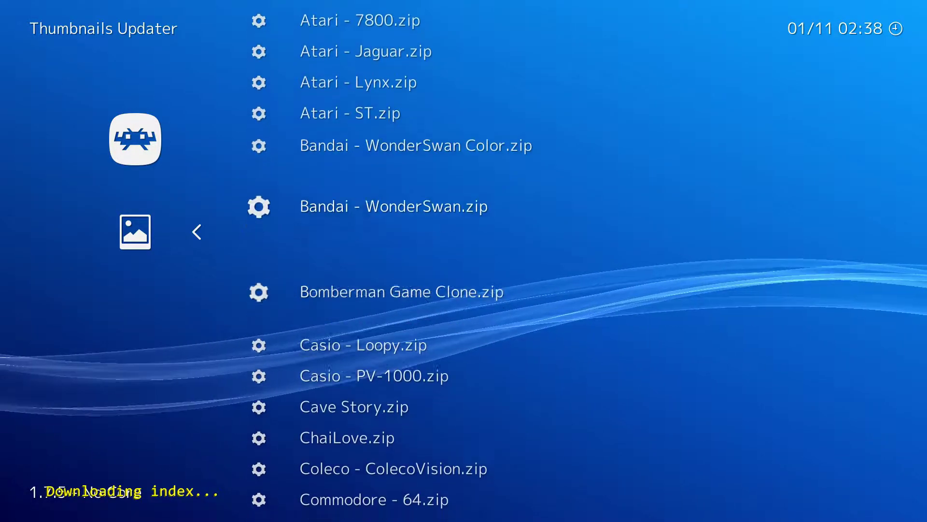
key("Down")
key("Down")
key("Down")
key("Down")
key("Down")
key("Down")
key("Down")
key("Down")
key("Down")
key("Down")
key("Down")
key("Down")
key("Down")
key("Down")
key("Down")
key("Down")
key("Down")
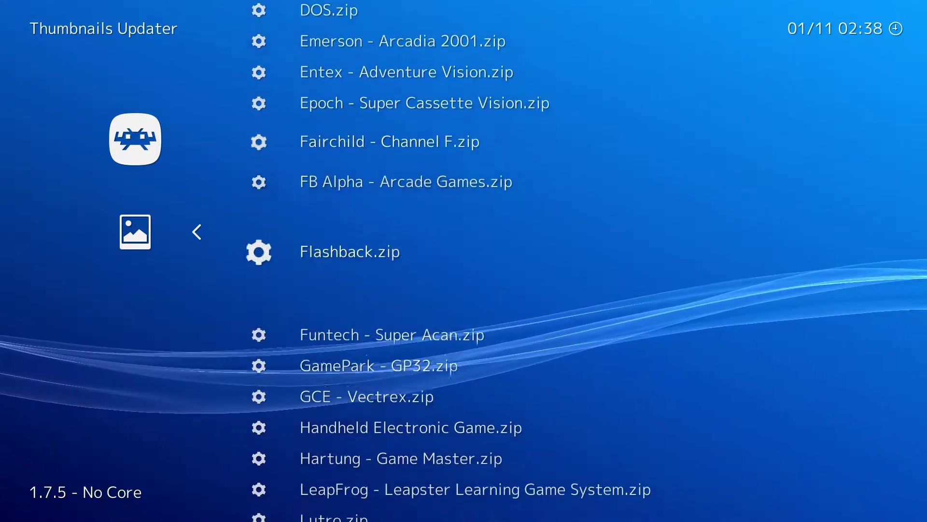
key("Down")
key("Down")
key("Down")
key("Down")
key("Down")
key("Down")
key("Down")
key("Down")
key("Down")
key("Down")
key("Down")
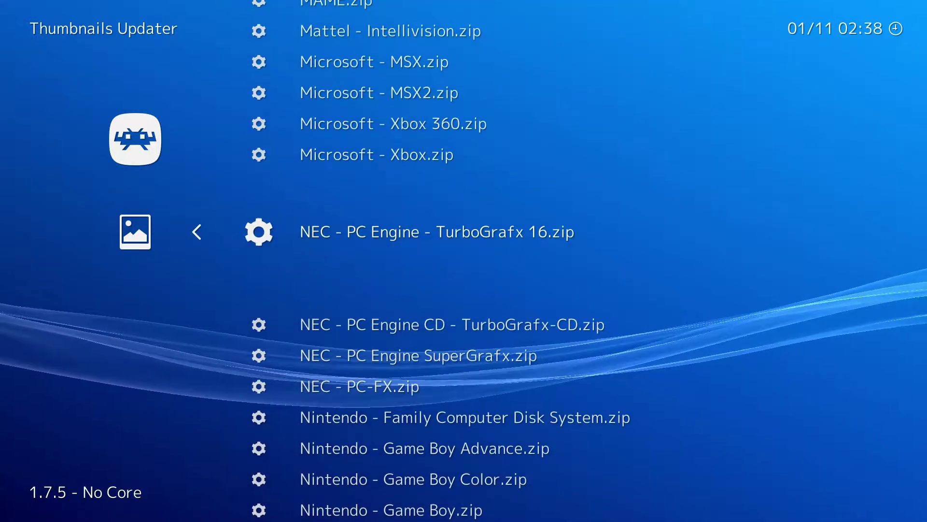
key("Down")
key("Down")
key("Down")
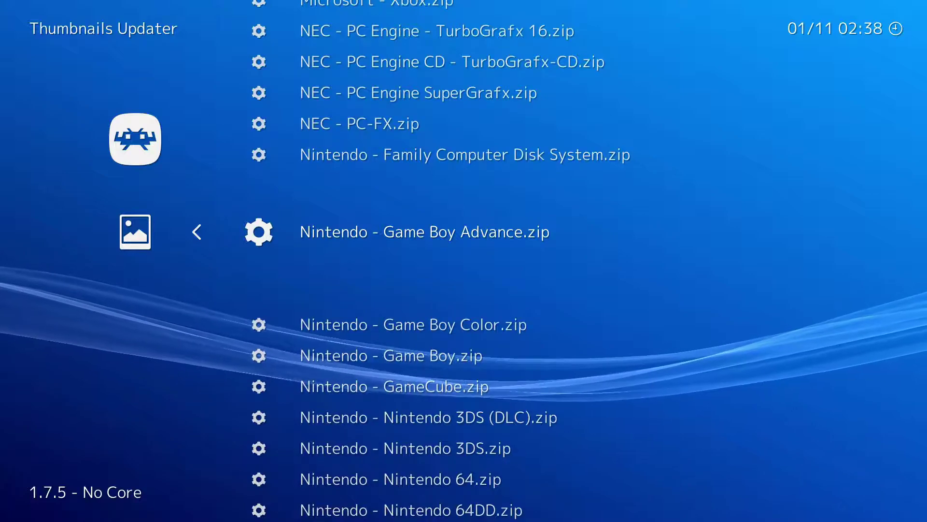
key("Down")
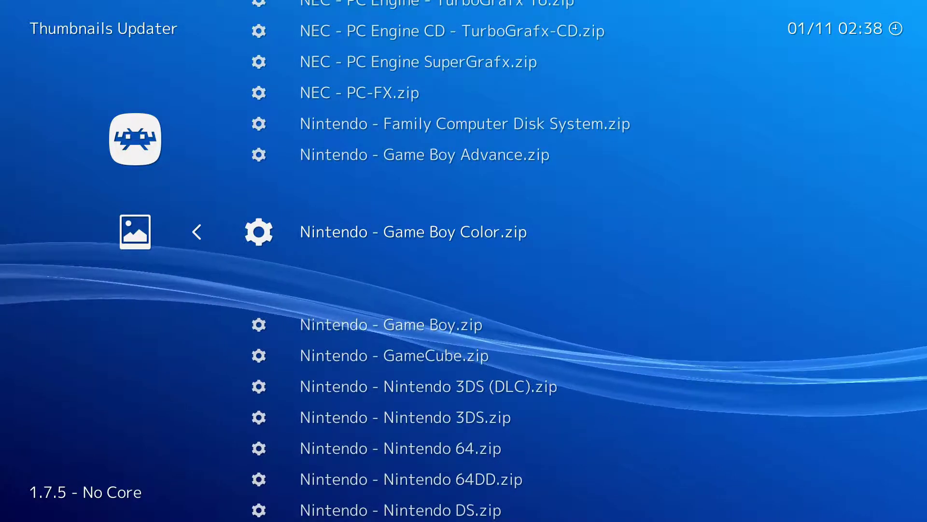
key("Return")
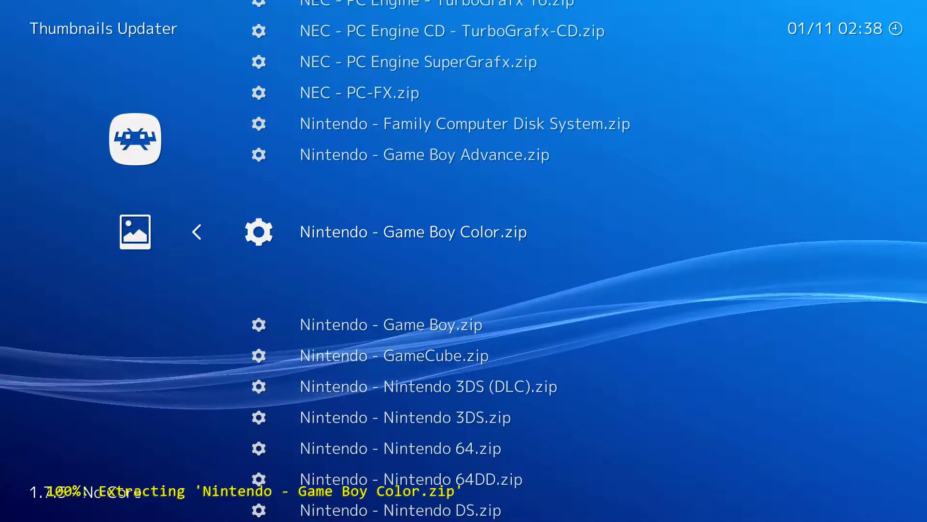
key("Down")
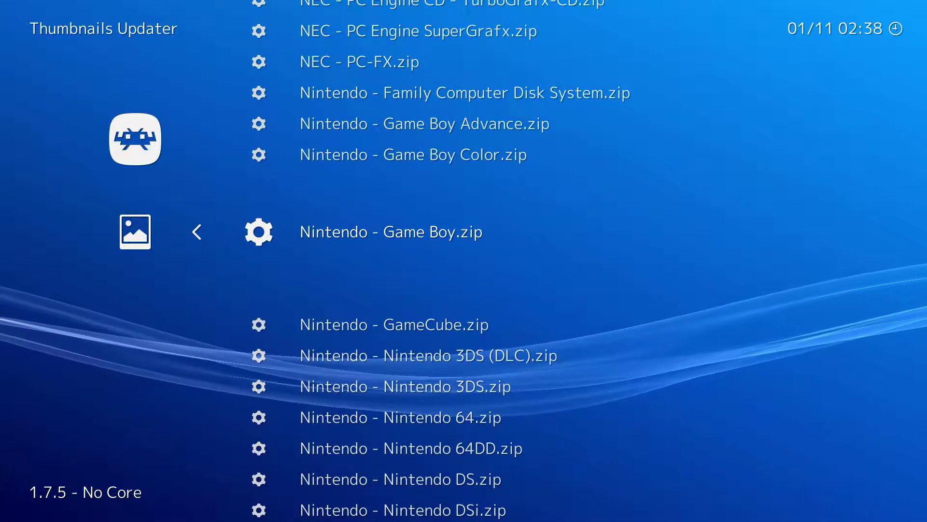
key("Return")
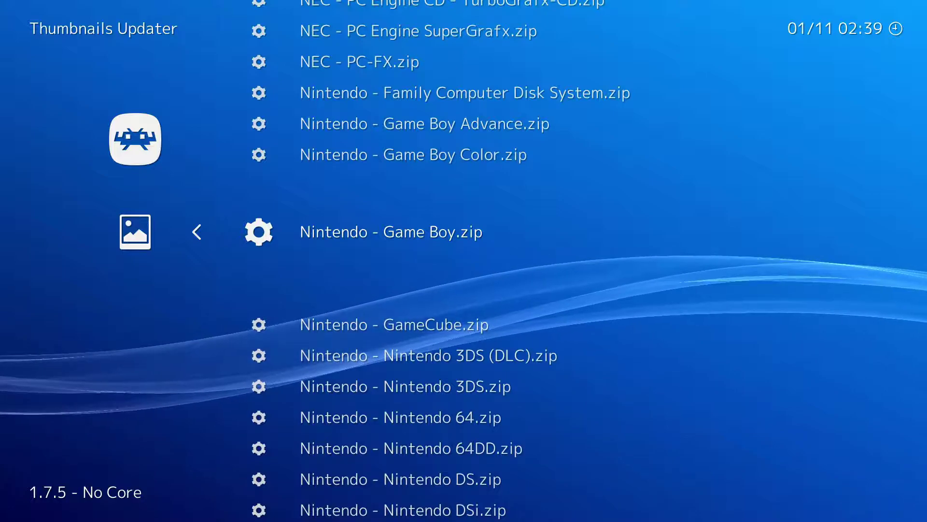
- Download the Nintendo - Nintendo Entertainment System.zip thumbnail pack
key("Down")
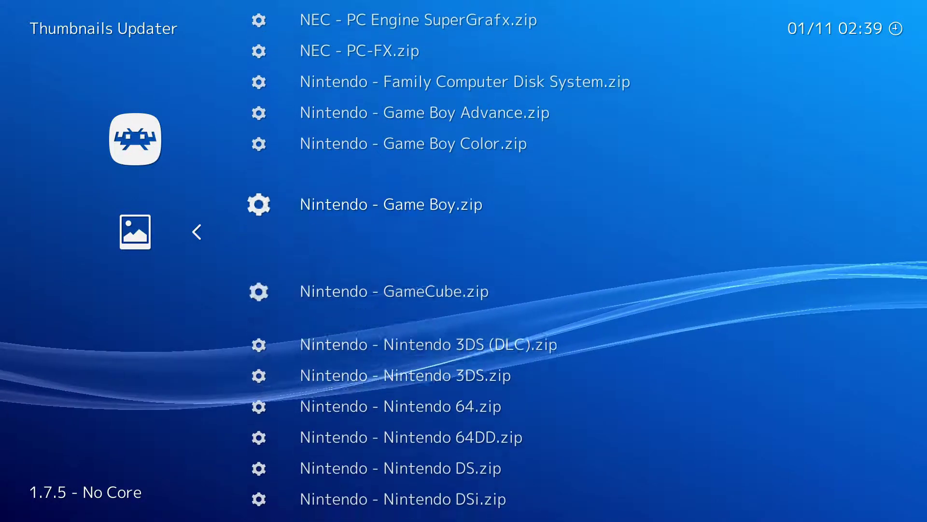
key("Down")
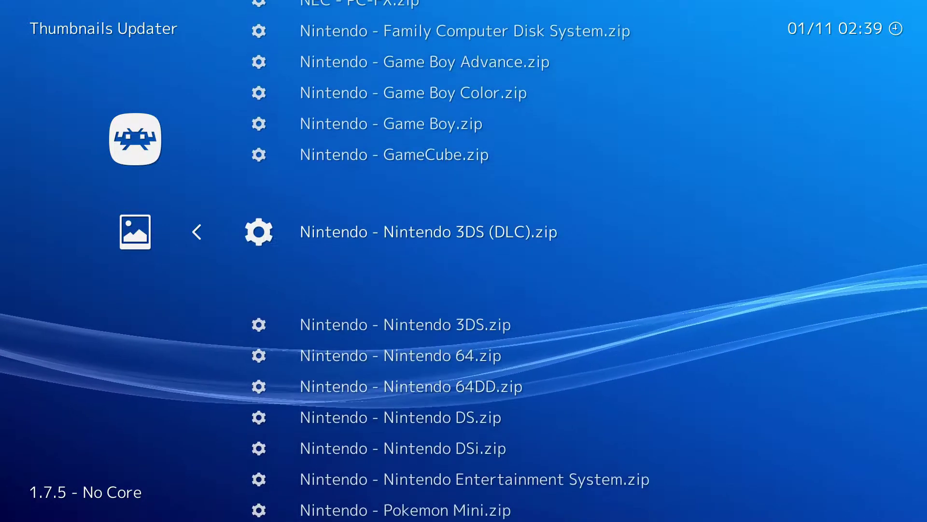
key("Down")
key("Down")
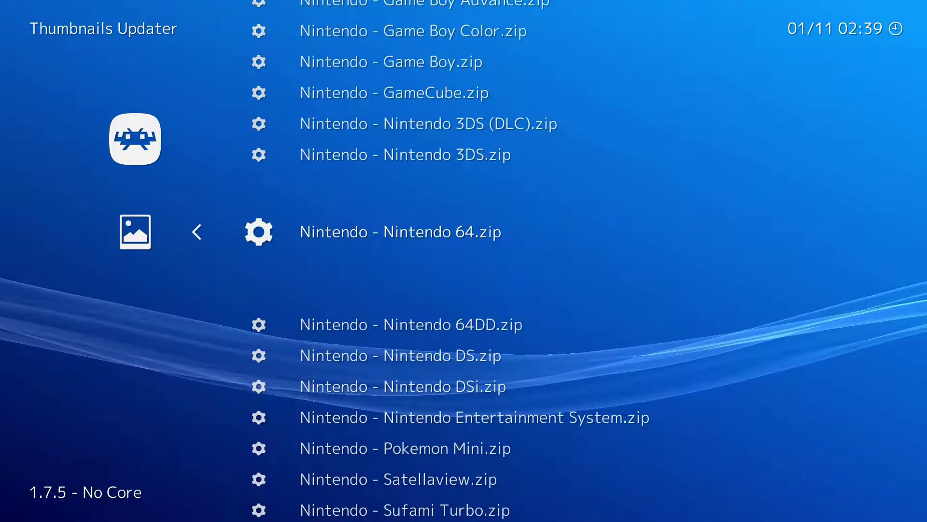
key("Down")
key("Down")
key("Down")
key("Down")
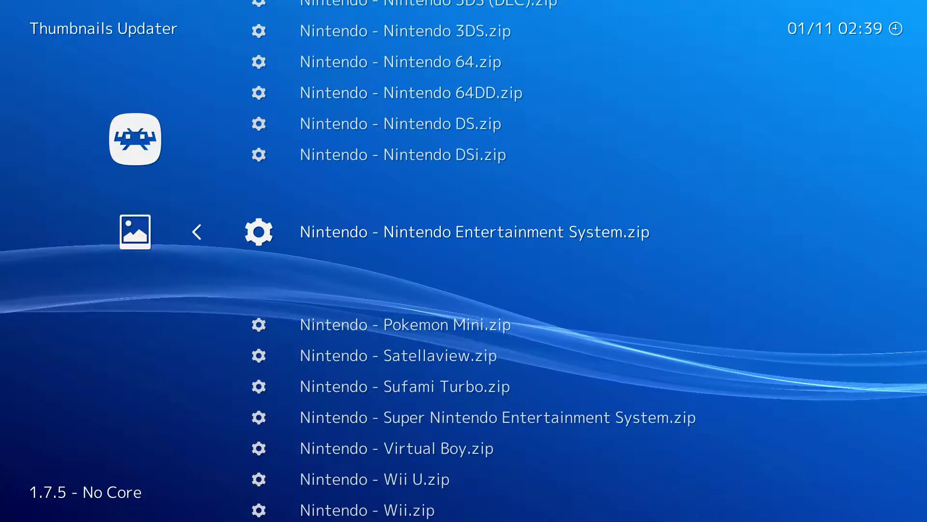
key("Return")
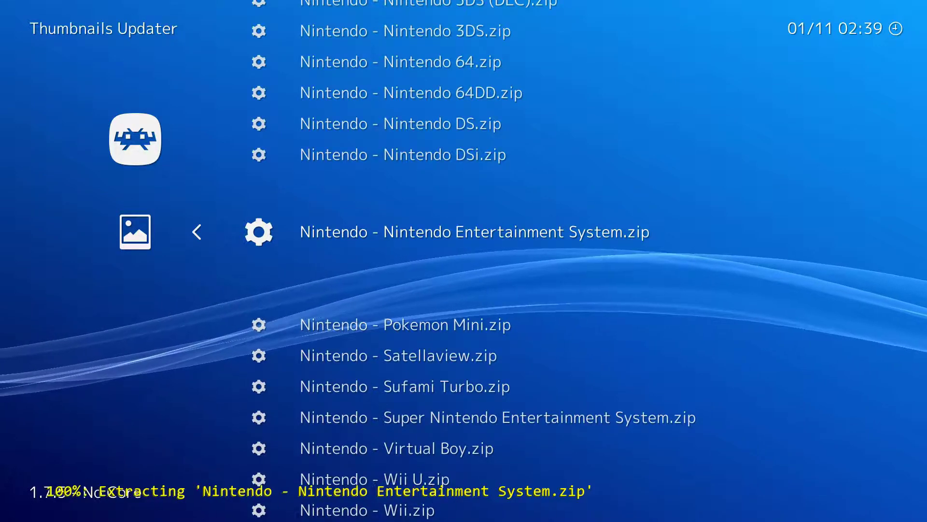
- Download the Nintendo - Super Nintendo Entertainment System.zip thumbnail pack
key("Down")
key("Down")
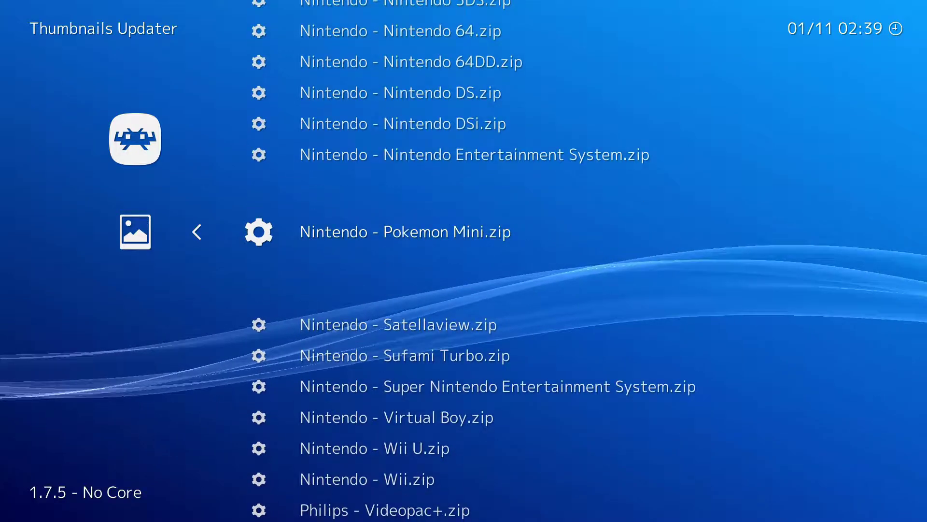
key("Down")
key("Down")
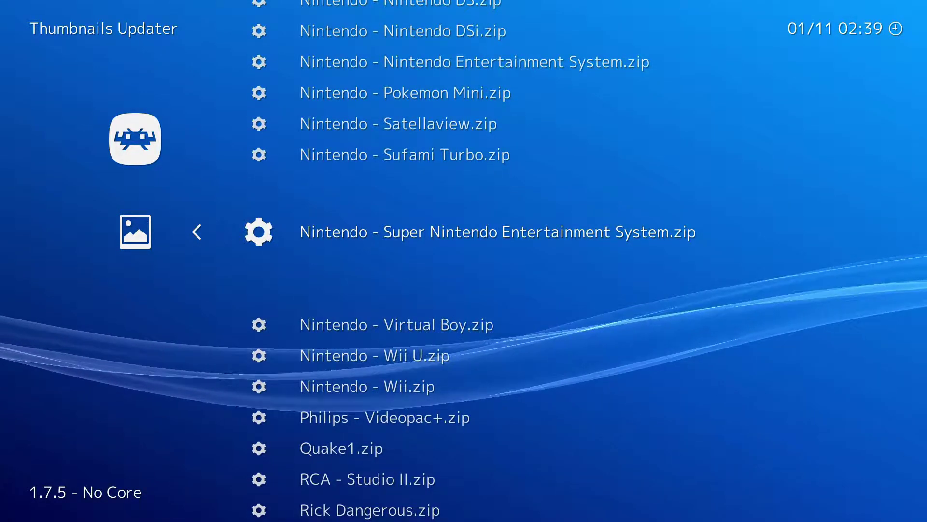
key("Return")
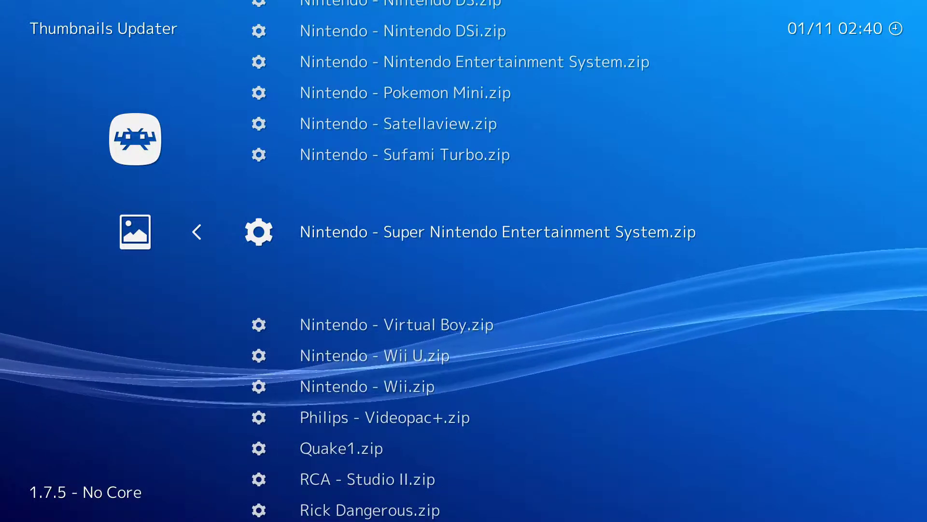
- Download the Sega - Mega Drive - Genesis.zip thumbnail pack
key("Down")
key("Down")
key("Down")
key("Down")
key("Down")
key("Down")
key("Down")
key("Down")
key("Down")
key("Down")
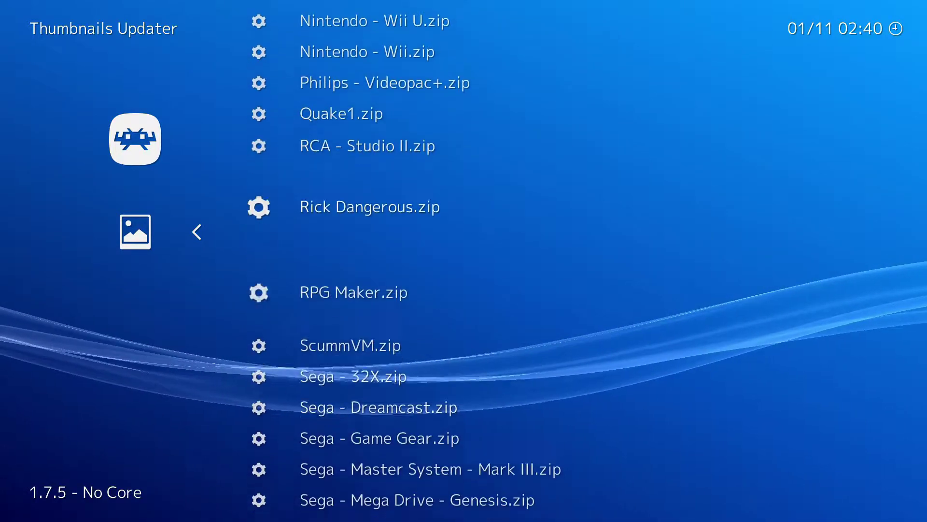
key("Down")
key("Down")
key("Down")
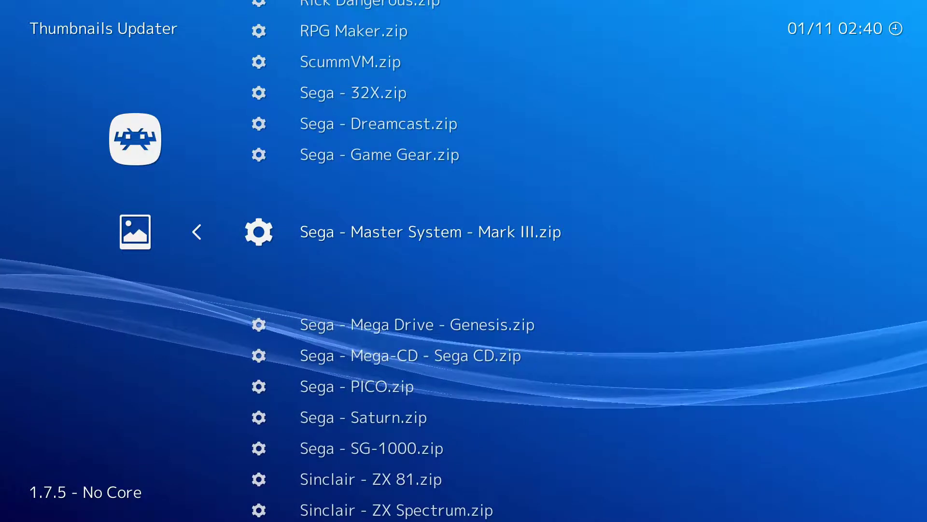
key("Down")
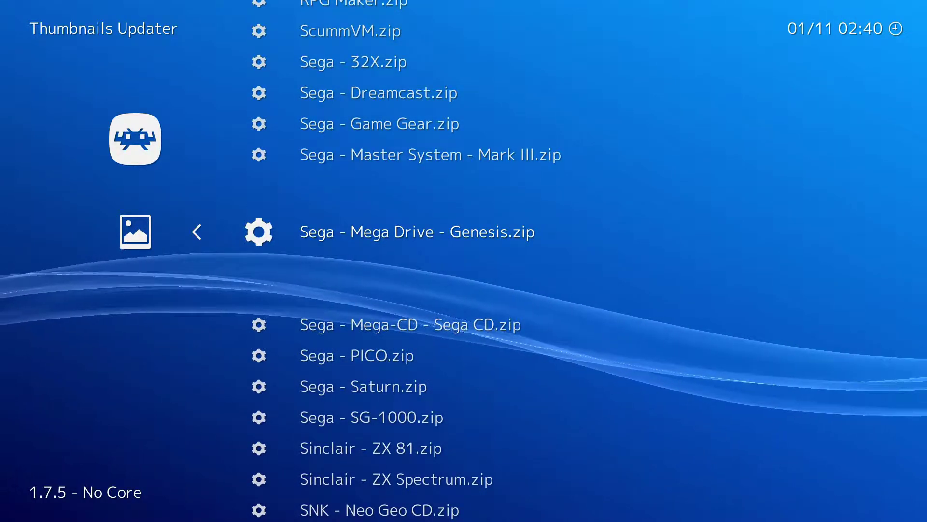
key("Return")
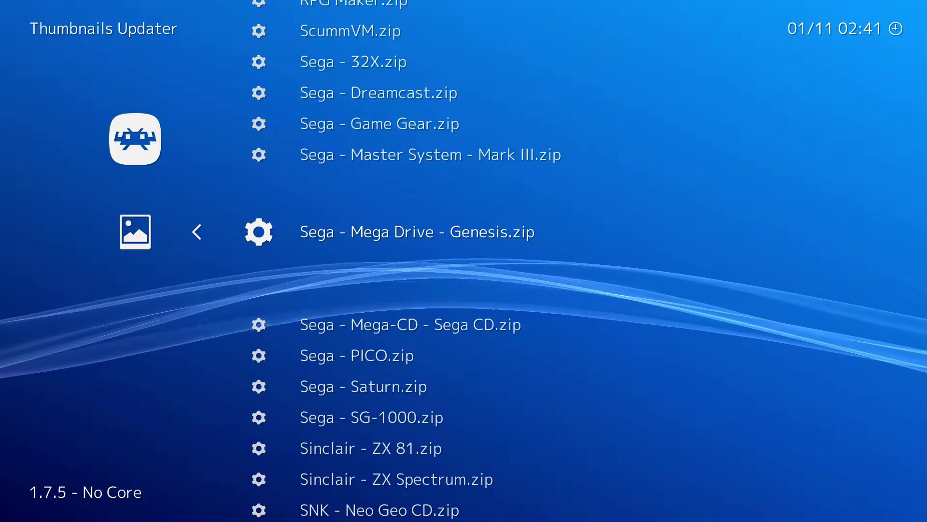
- Leave the Online Updater and open the Video settings
key("BackSpace")
key("BackSpace")
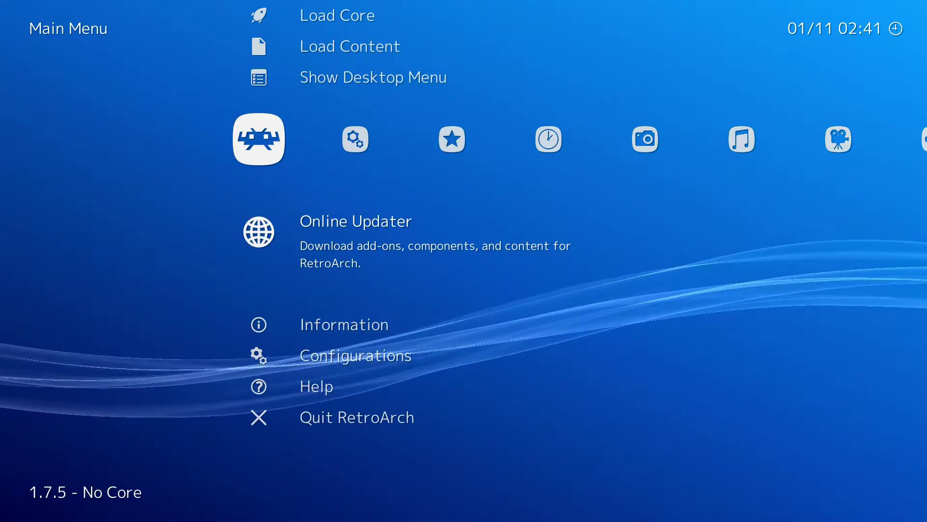
key("Right")
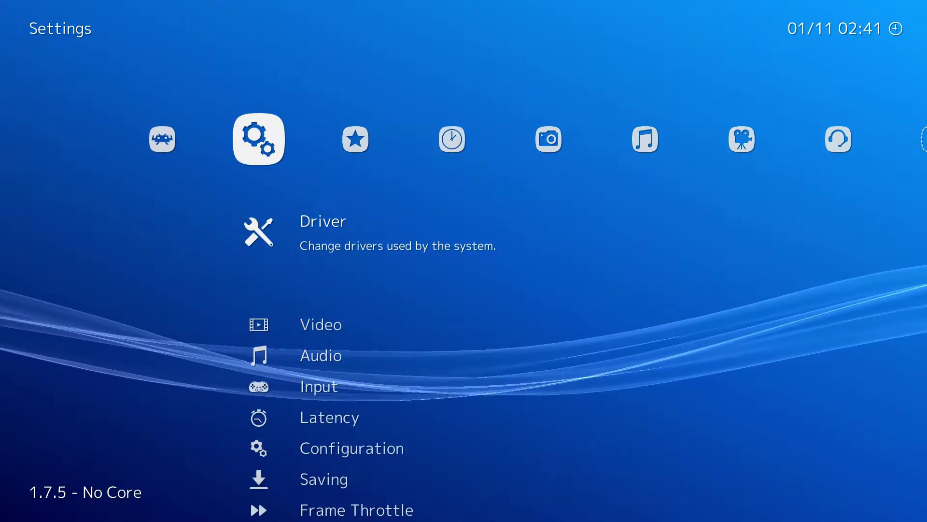
key("Down")
key("Down")
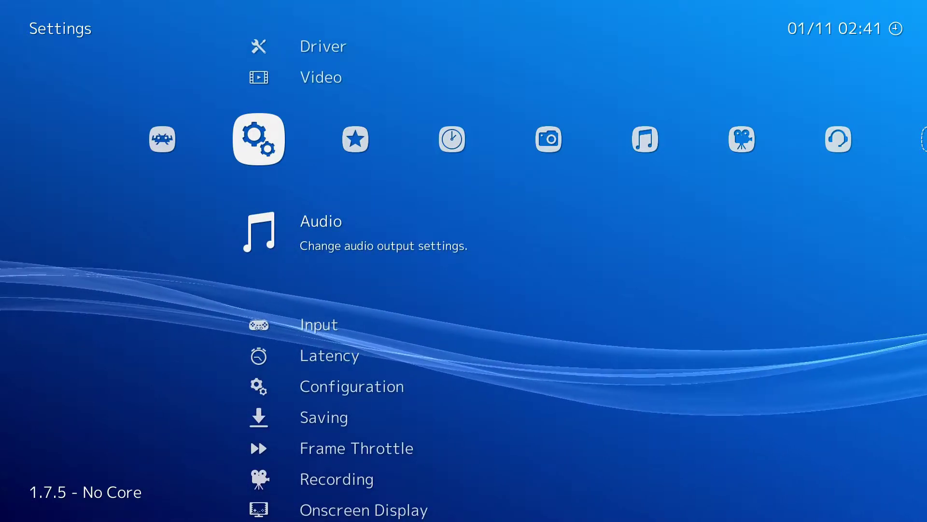
key("Up")
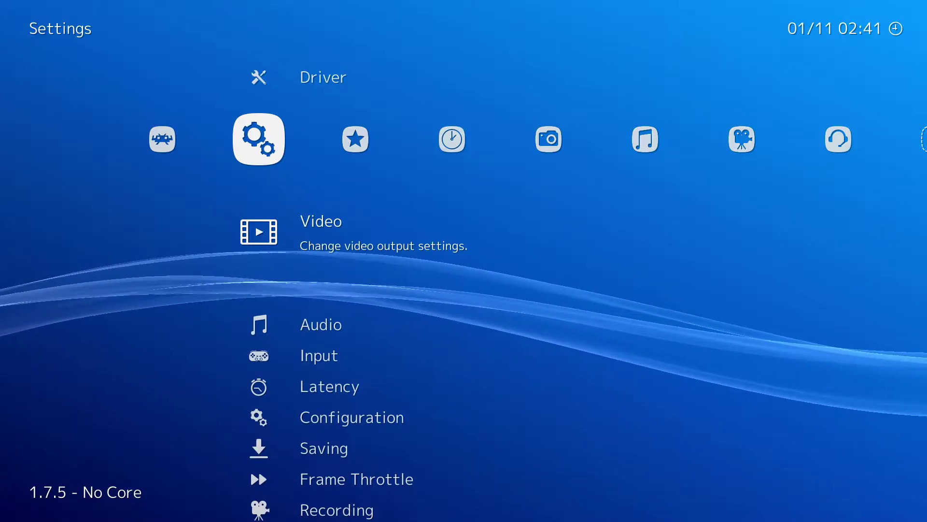
key("Return")
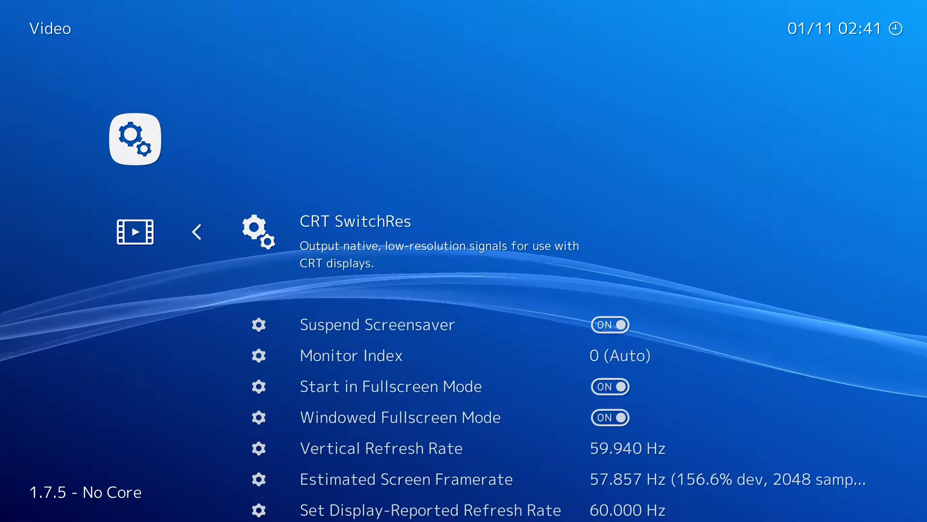
- Set the video Aspect Ratio to 16:9 and leave the Video settings
key("Down")
key("Down")
key("Down")
key("Down")
key("Down")
key("Down")
key("Down")
key("Down")
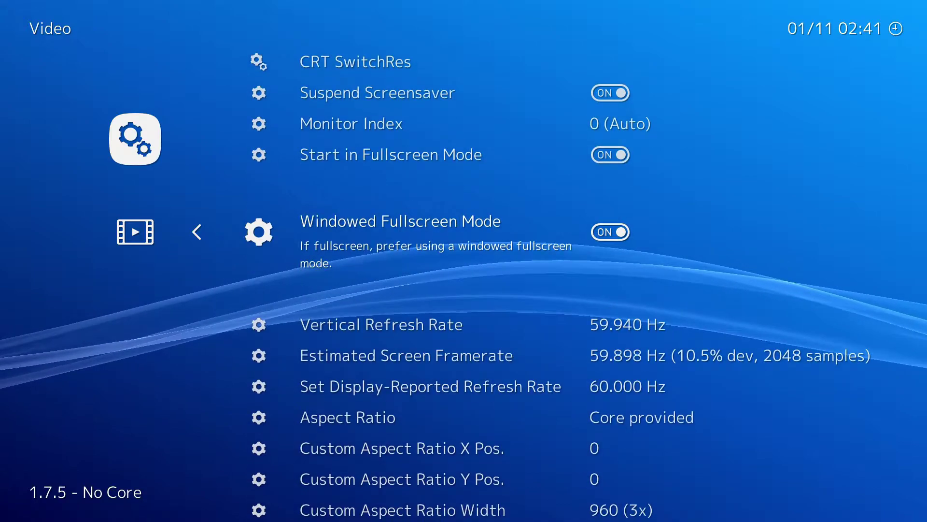
key("Up")
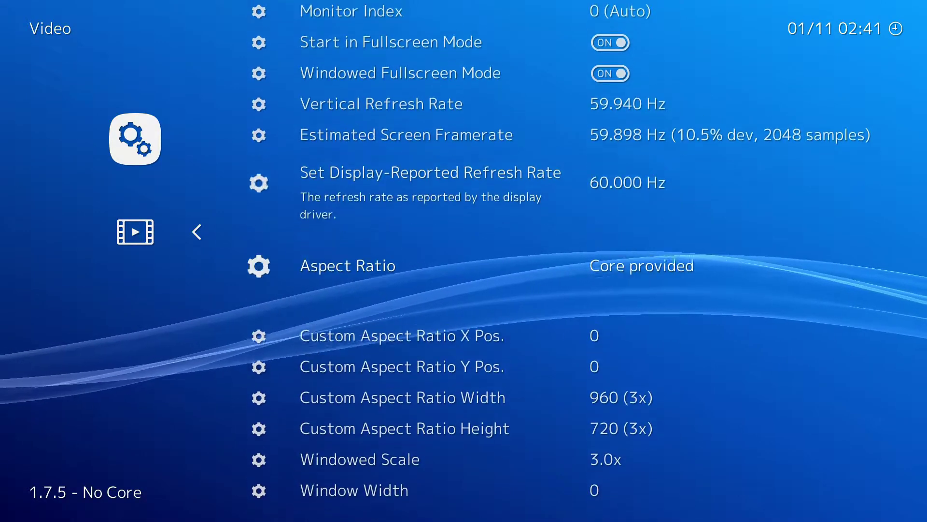
key("Down")
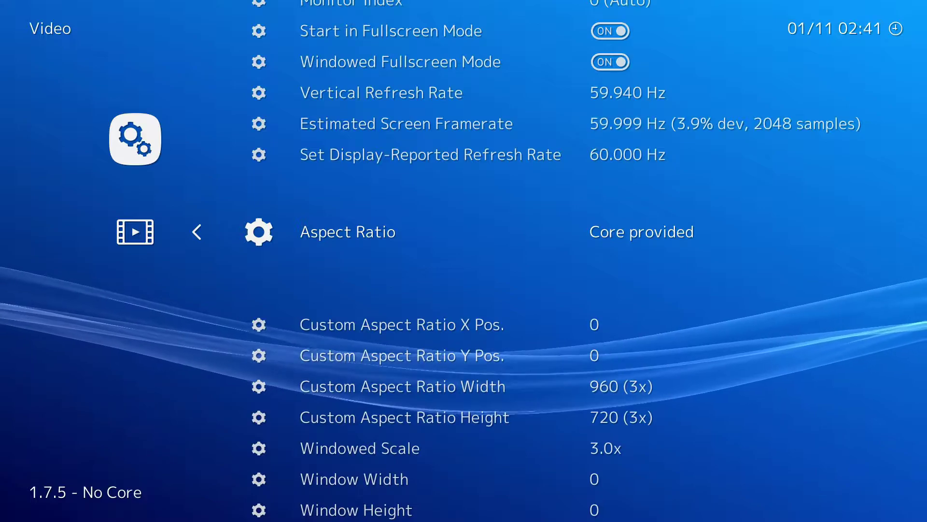
key("Return")
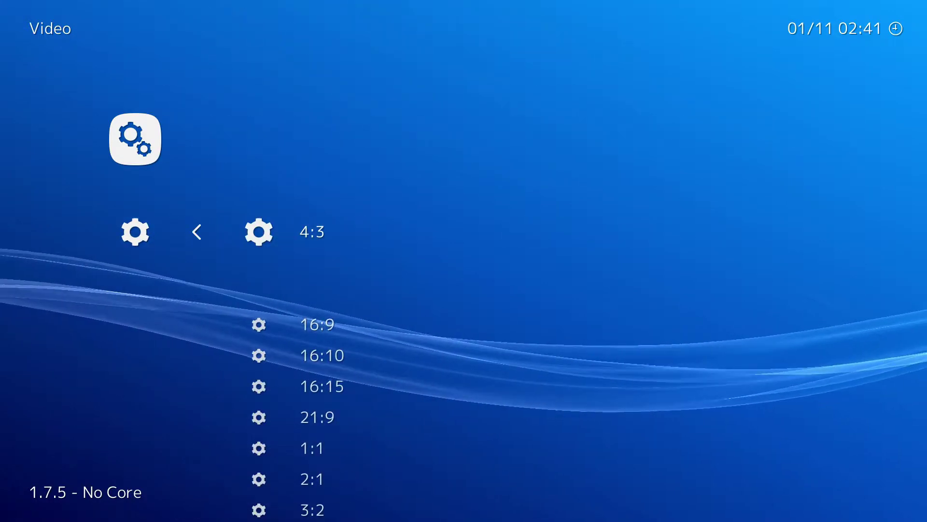
key("Down")
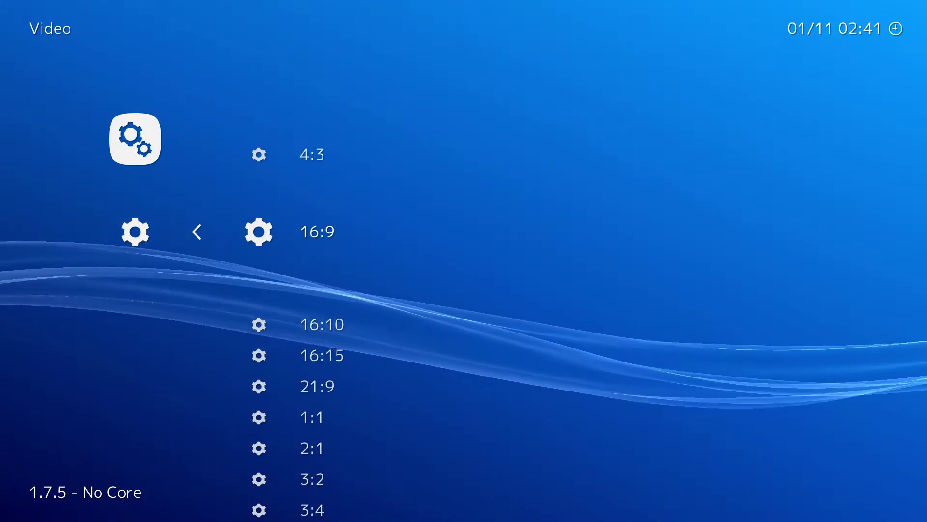
key("Return")
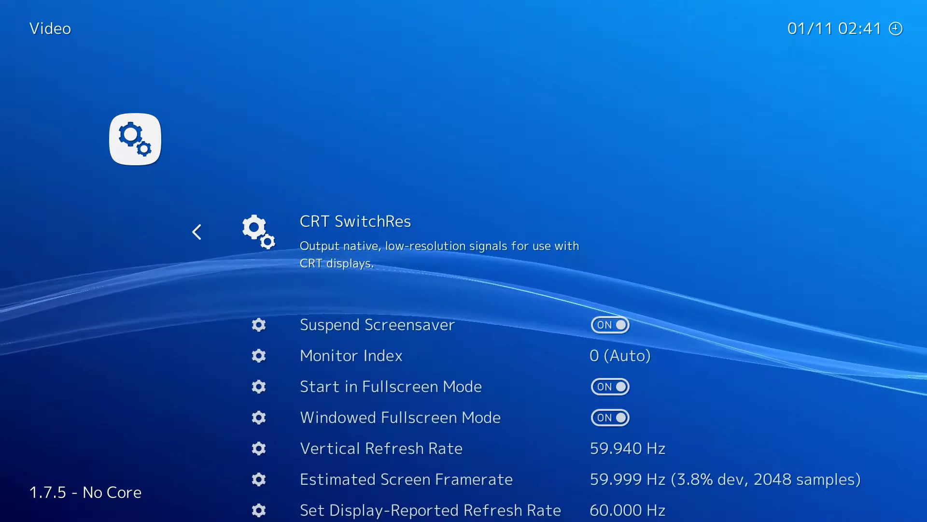
key("BackSpace")
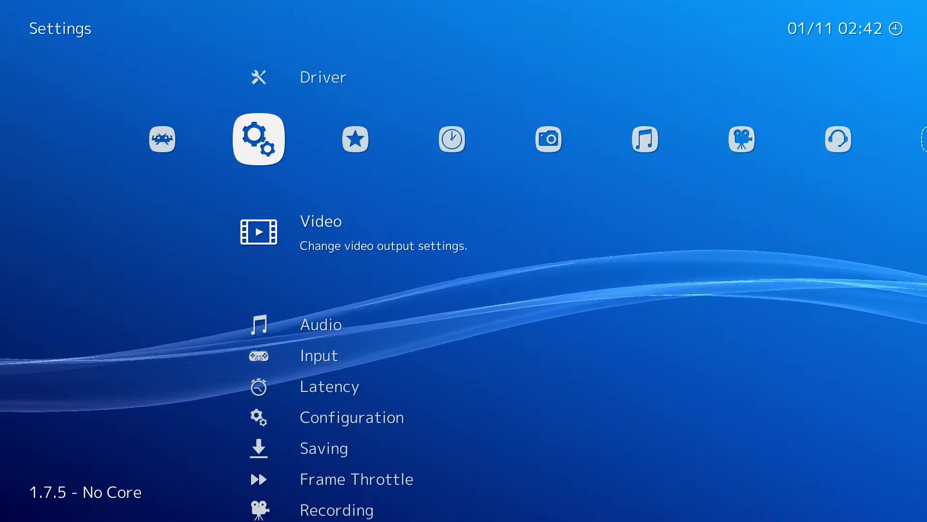
- Open the Nintendo - Game Boy Color playlist and look through its games' box art
key("Right")
key("Right")
key("Right")
key("Right")
key("Right")
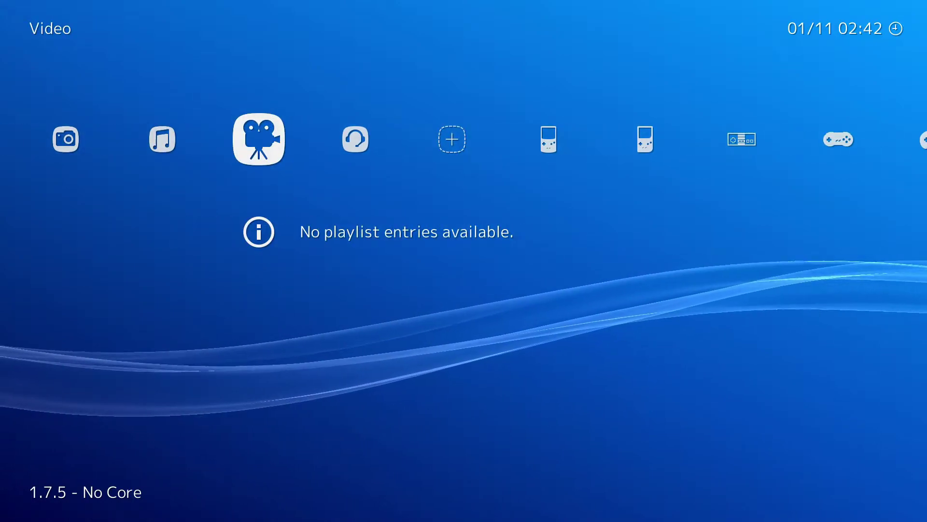
key("Right")
key("Right")
key("Right")
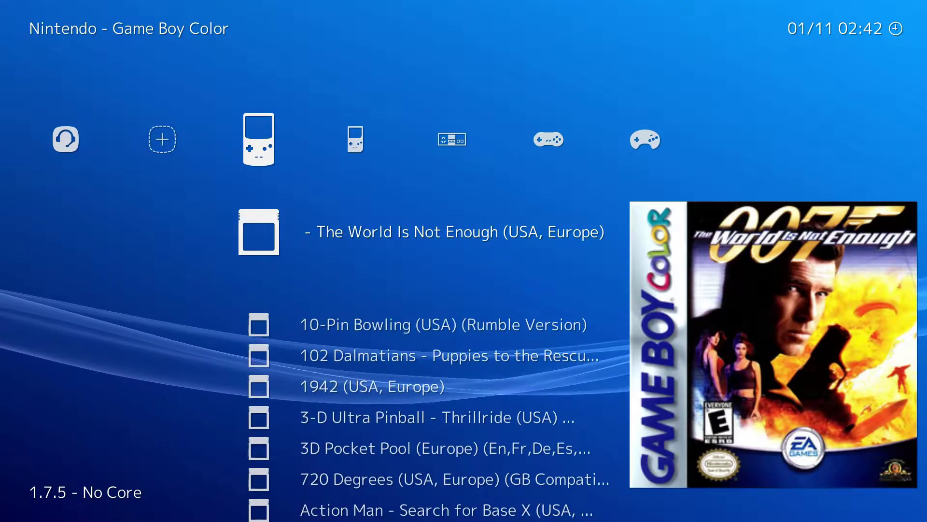
key("Down")
key("Down")
key("Down")
key("Down")
key("Down")
key("Down")
key("Down")
key("Down")
key("Down")
key("Down")
key("Down")
key("Down")
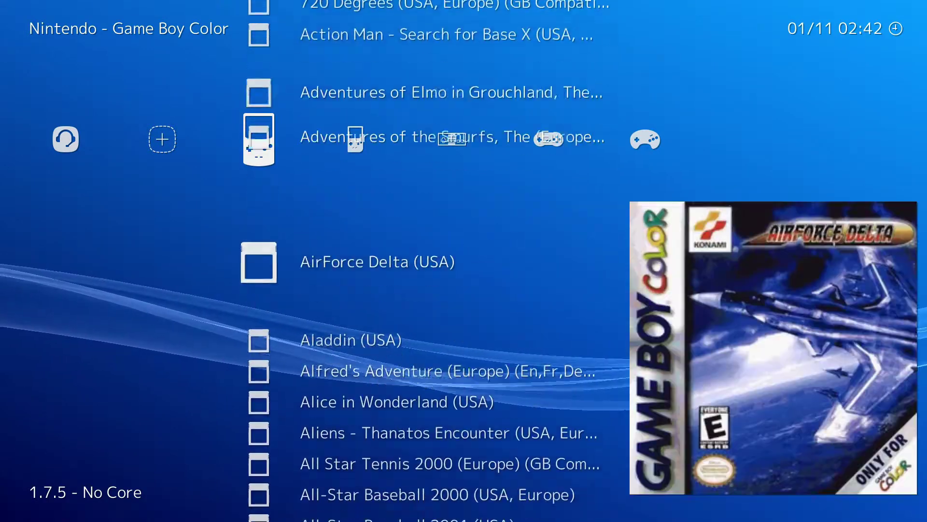
- Browse the box art in the Nintendo - Game Boy playlist
key("Right")
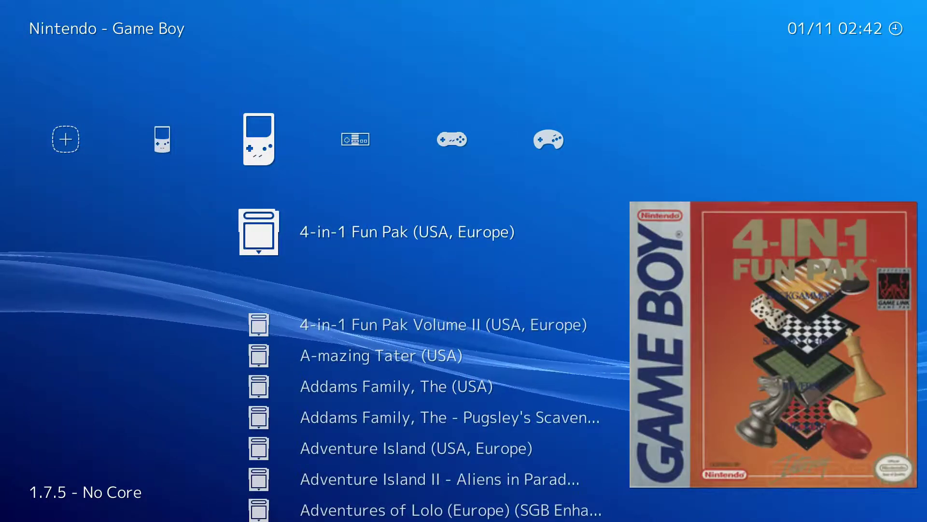
key("Down")
key("Down")
key("Down")
key("Down")
key("Down")
key("Down")
key("Down")
key("Down")
key("Down")
key("Down")
- Browse the box art in the Nintendo - Nintendo Entertainment System playlist
key("Right")
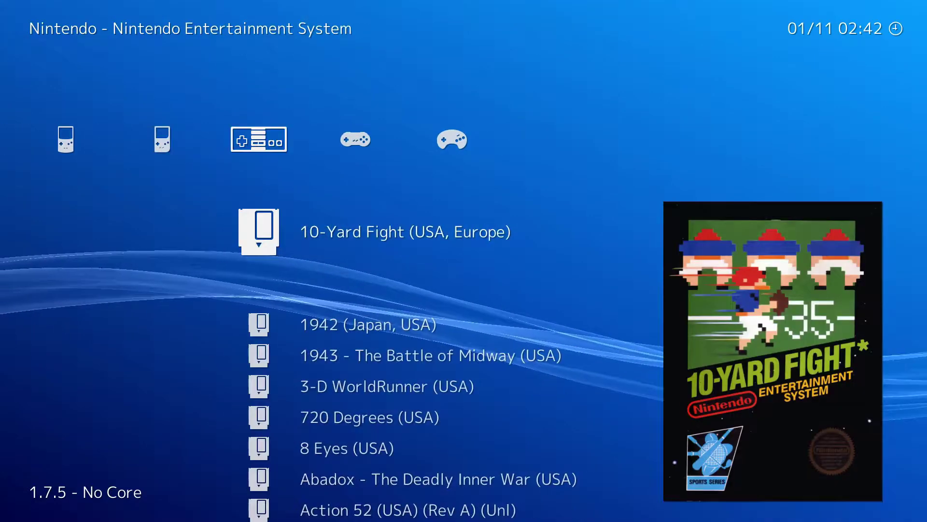
key("Down")
key("Down")
key("Down")
key("Down")
key("Down")
key("Down")
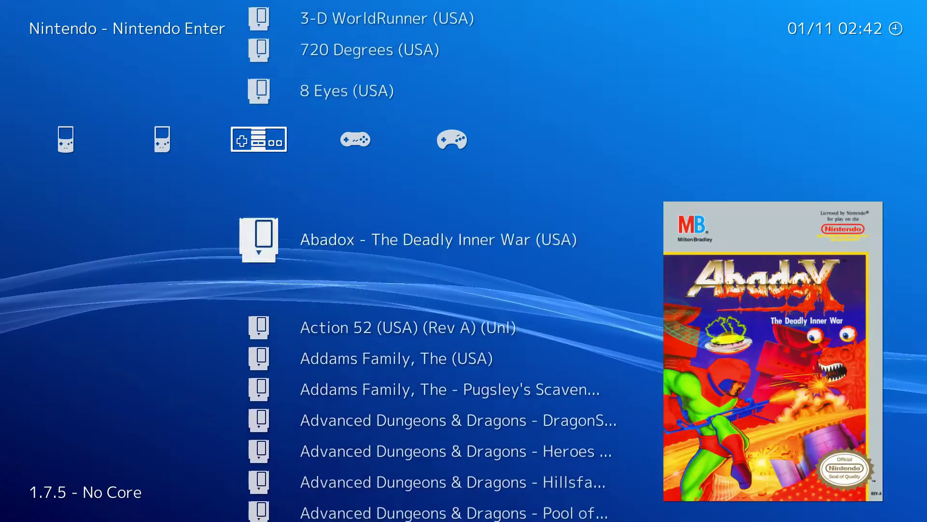
key("Down")
key("Down")
key("Down")
key("Down")
key("Down")
key("Down")
key("Down")
key("Down")
- Browse the box art in the Nintendo - Super Nintendo Entertainment System playlist
key("Right")
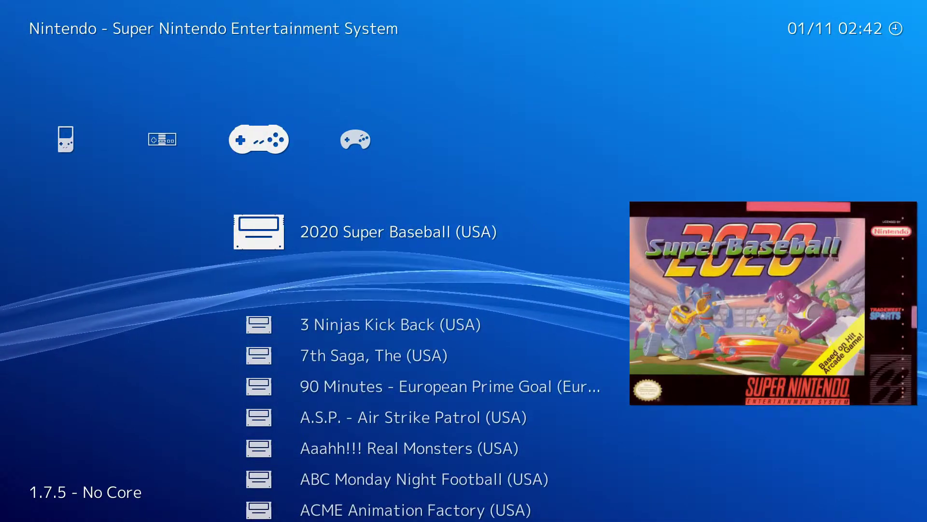
key("Down")
key("Down")
key("Down")
key("Down")
key("Down")
key("Down")
key("Down")
key("Down")
key("Down")
key("Down")
key("Down")
key("Down")
key("Down")
key("Down")
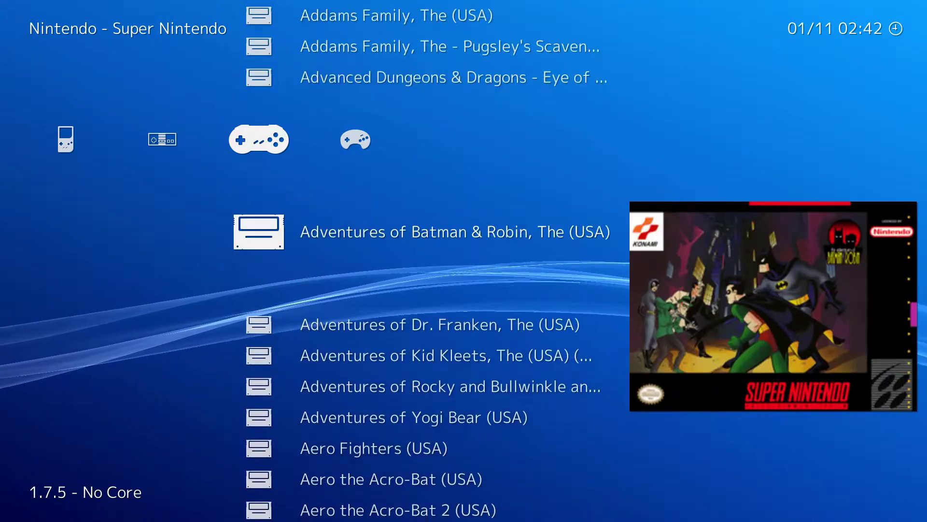
- Browse the box art in the Sega - Mega Drive - Genesis playlist
key("Right")
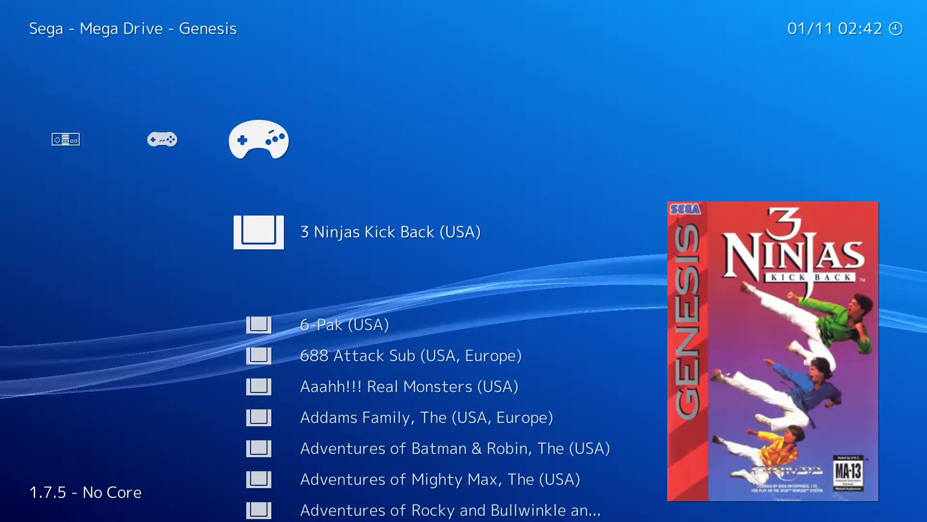
key("Down")
key("Down")
key("Down")
key("Down")
key("Down")
key("Down")
key("Down")
key("Down")
key("Down")
key("Down")
key("Down")
key("Down")
key("Down")
key("Down")
key("Down")
key("Down")
key("Down")
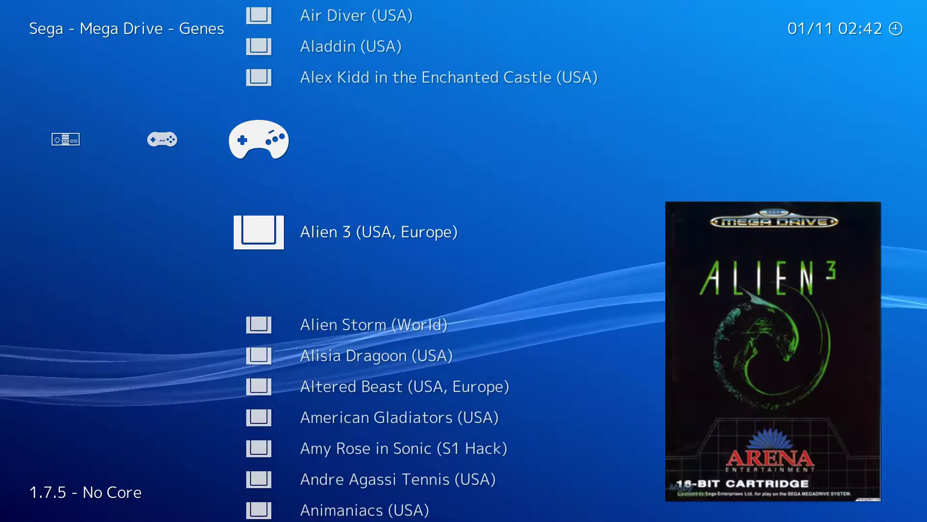
- Find Aladdin (USA) in the Super Nintendo Entertainment System playlist and open the core choice for running it
key("Left")
key("Left")
key("Left")
key("Left")
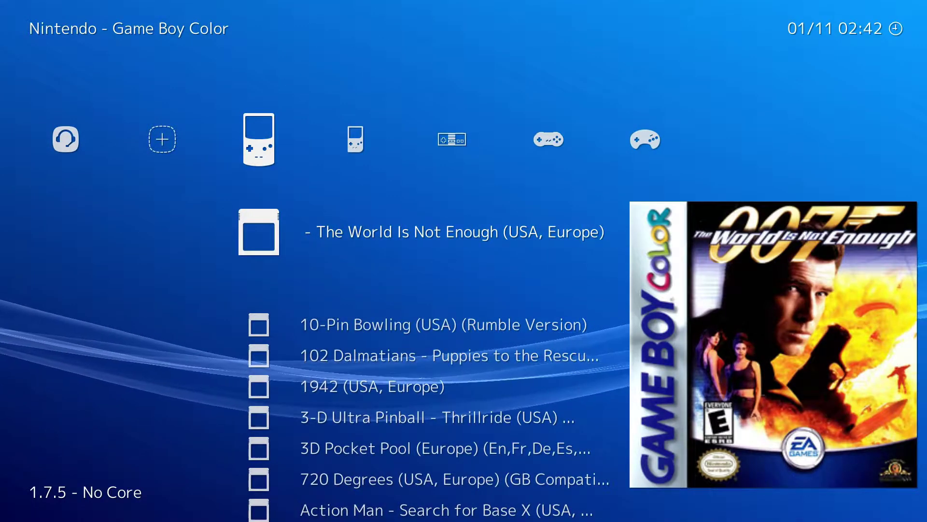
key("Right")
key("Right")
key("Right")
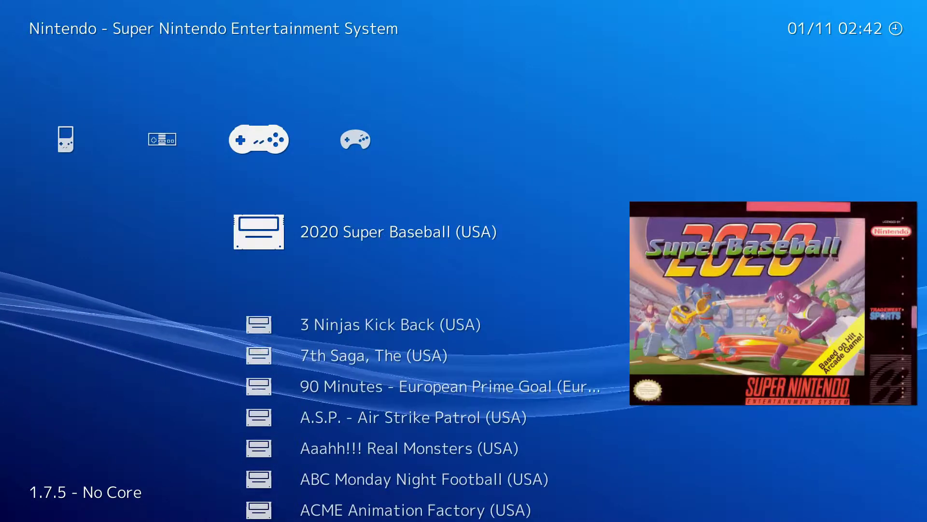
key("Down")
key("Down")
key("Down")
key("Down")
key("Down")
key("Down")
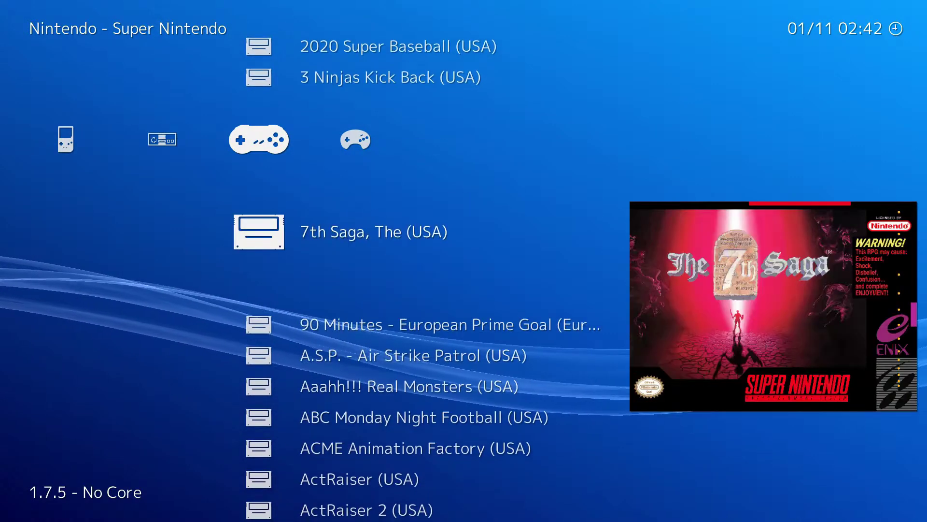
key("Down")
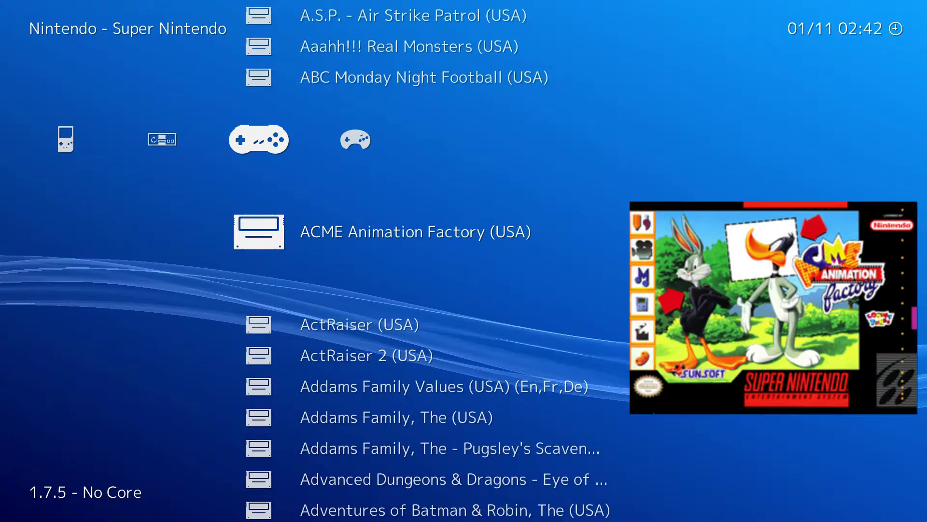
key("Down")
key("Down")
key("Down")
key("Down")
key("Down")
key("Down")
key("Down")
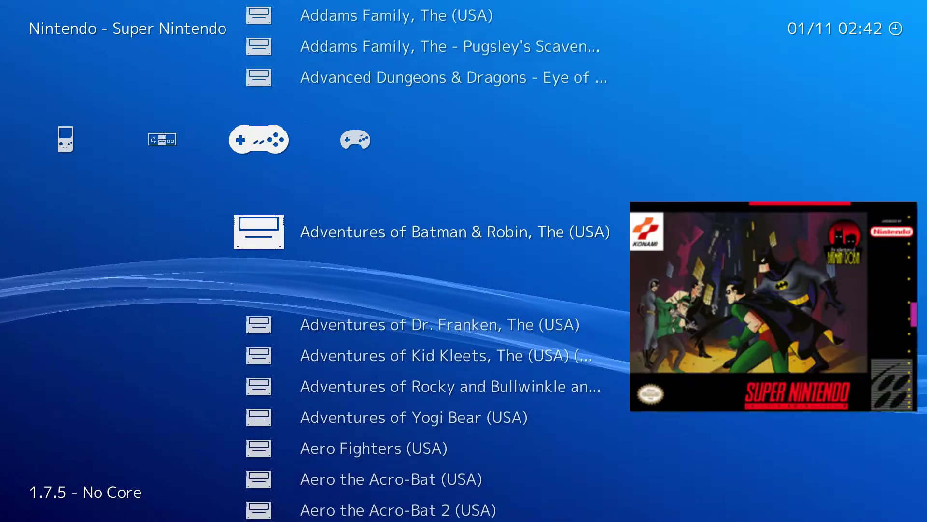
key("Down")
key("Down")
key("Down")
key("Down")
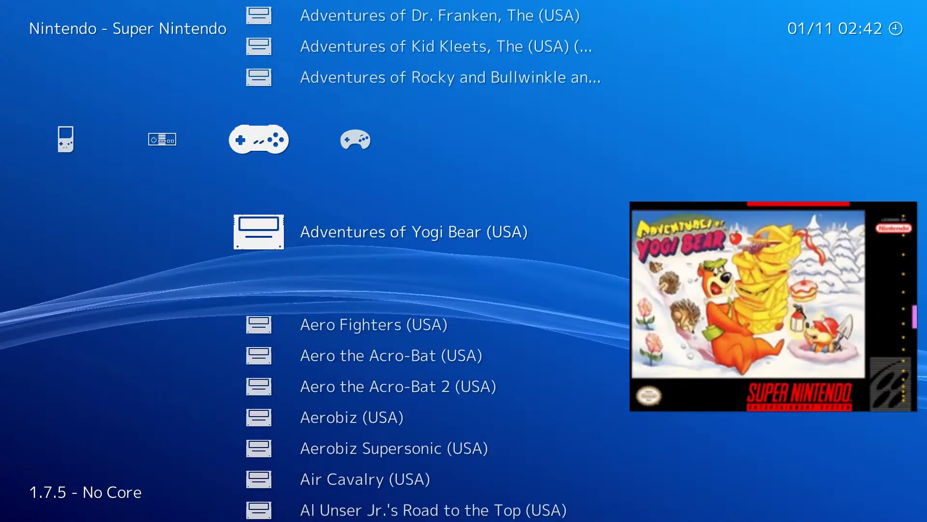
key("Down")
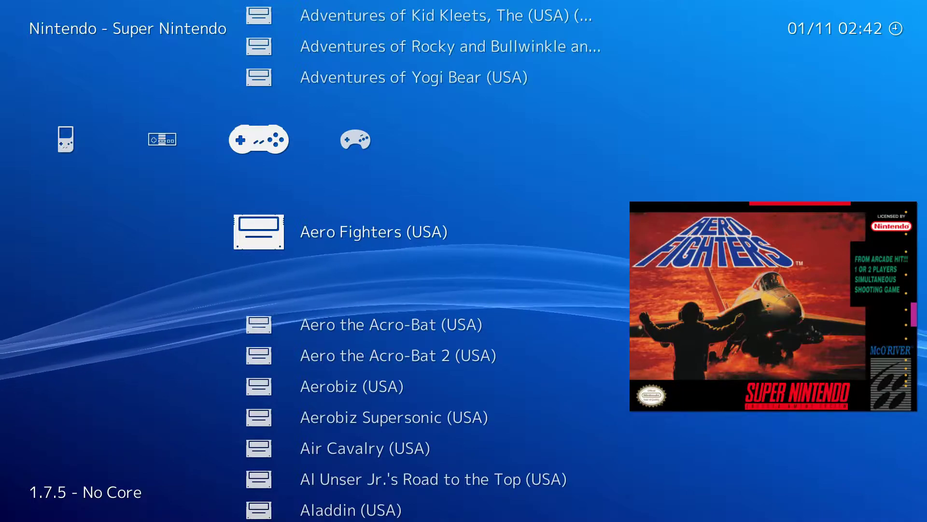
key("Down")
key("Down")
key("Down")
key("Down")
key("Down")
key("Down")
key("Down")
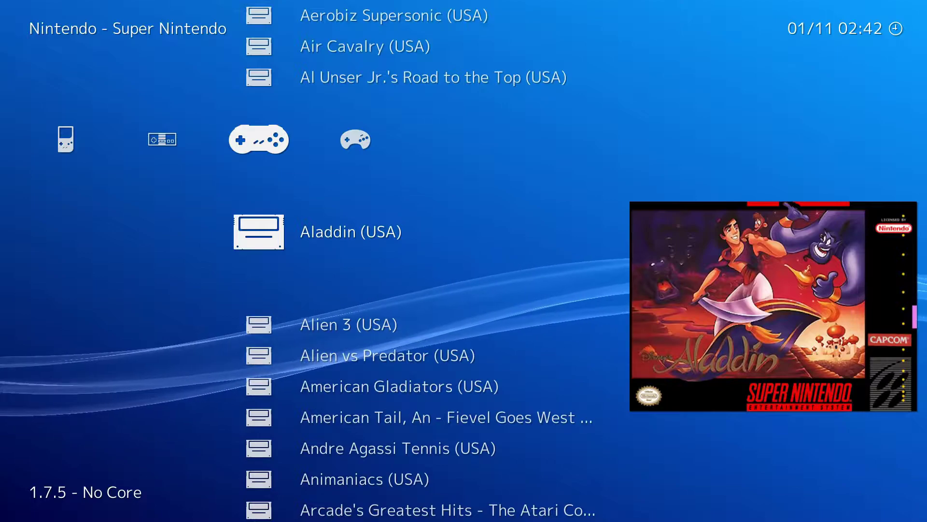
key("Return")
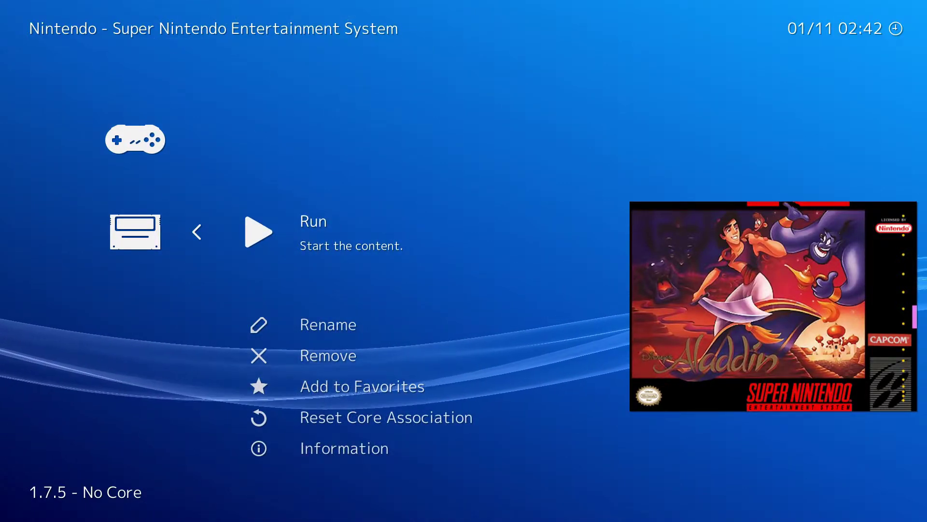
key("Return")
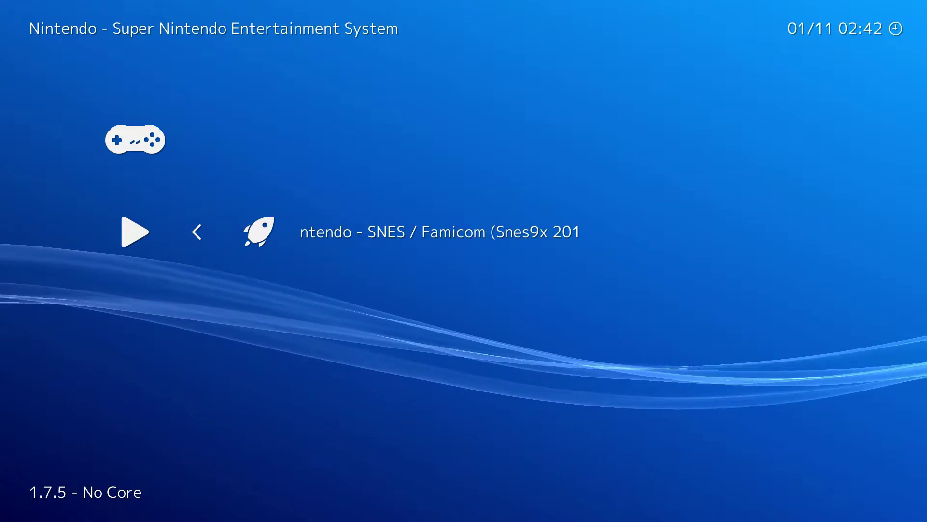
- Leave the core choice and return to the Run option of Aladdin (USA)
key("BackSpace")
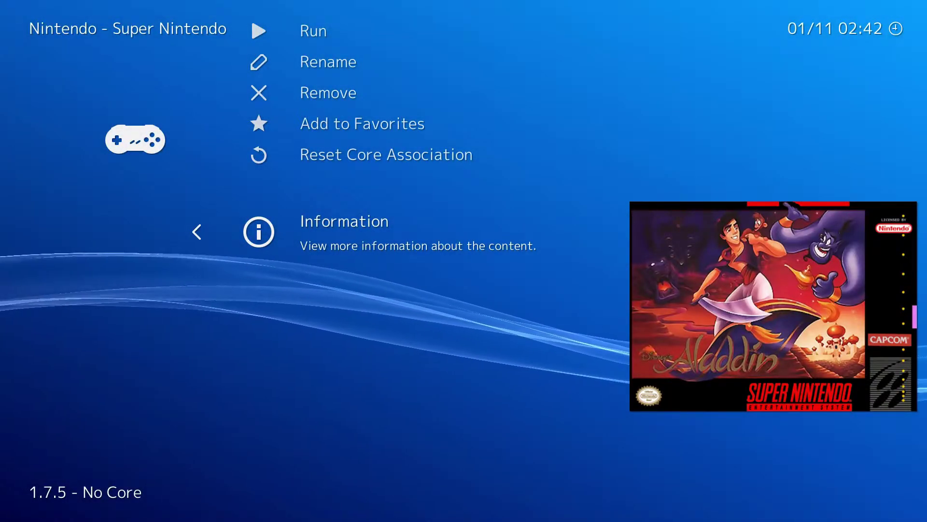
key("Up")
key("Up")
key("Up")
key("Up")
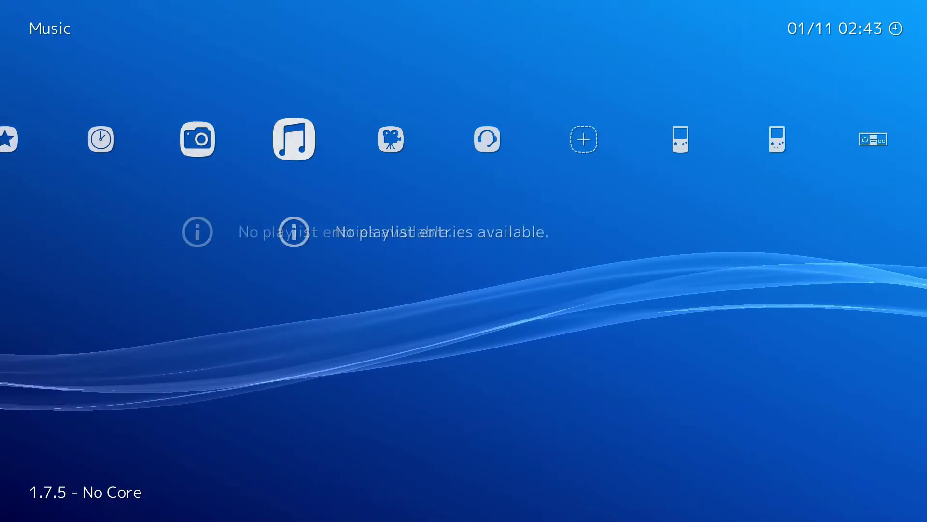
- Look through the imported console playlists up to Sega Genesis and back to Game Boy
key("Right")
key("Right")
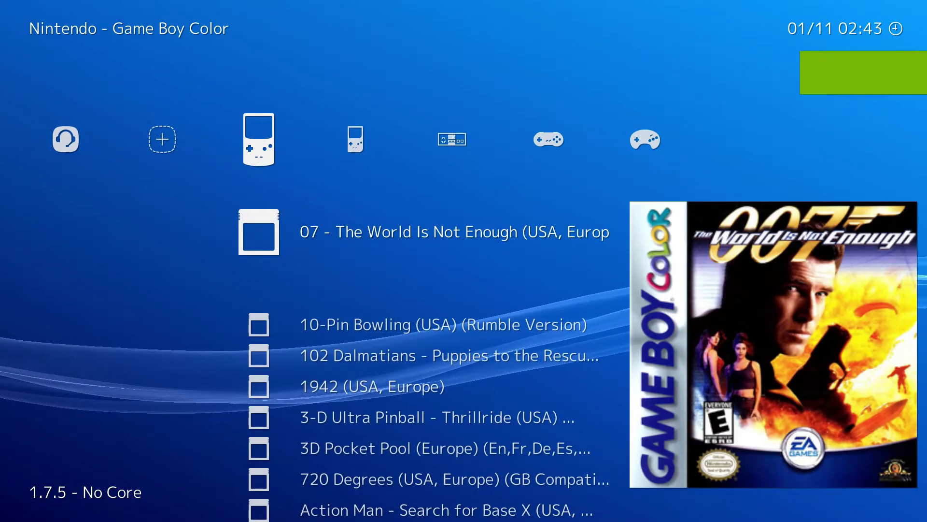
key("Right")
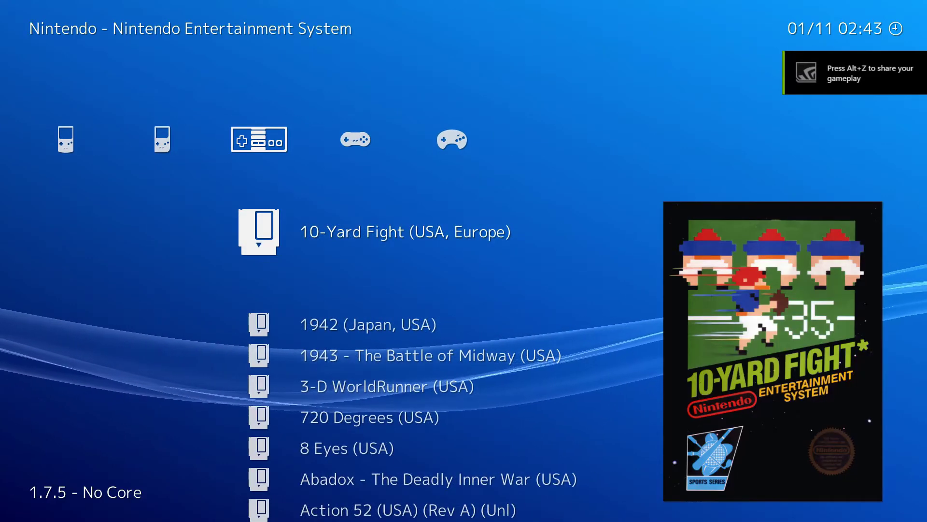
key("Right")
key("Right")
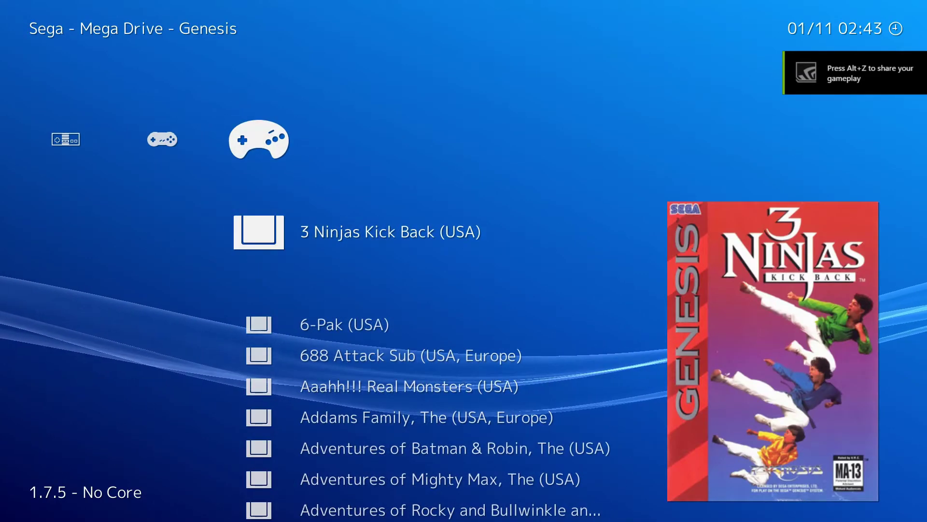
key("Left")
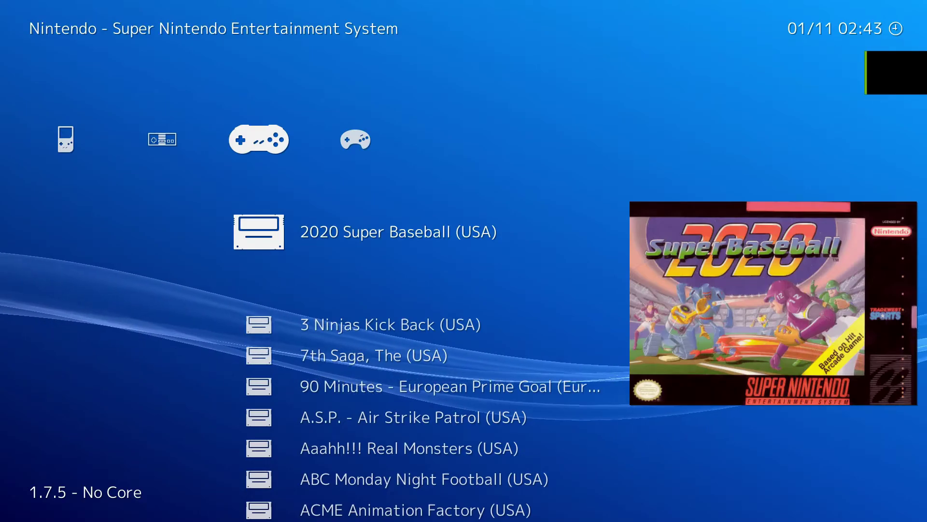
key("Left")
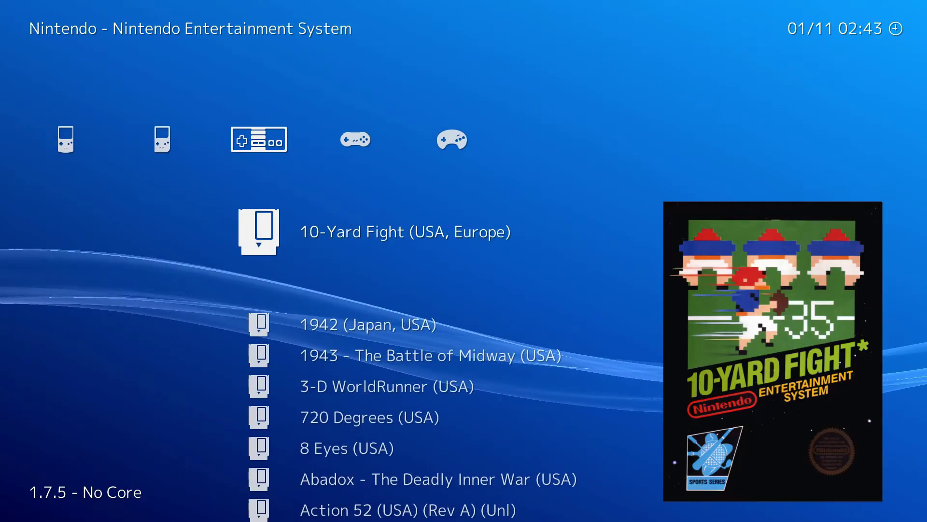
key("Left")
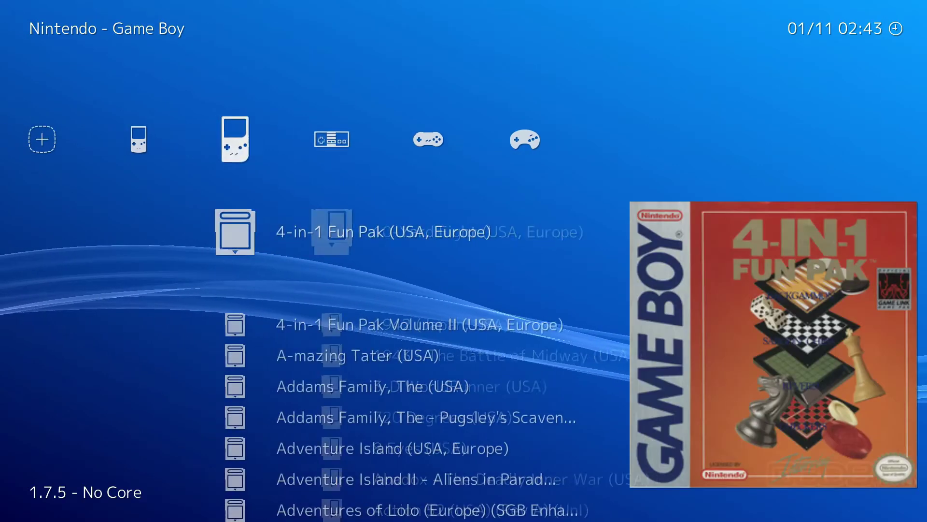